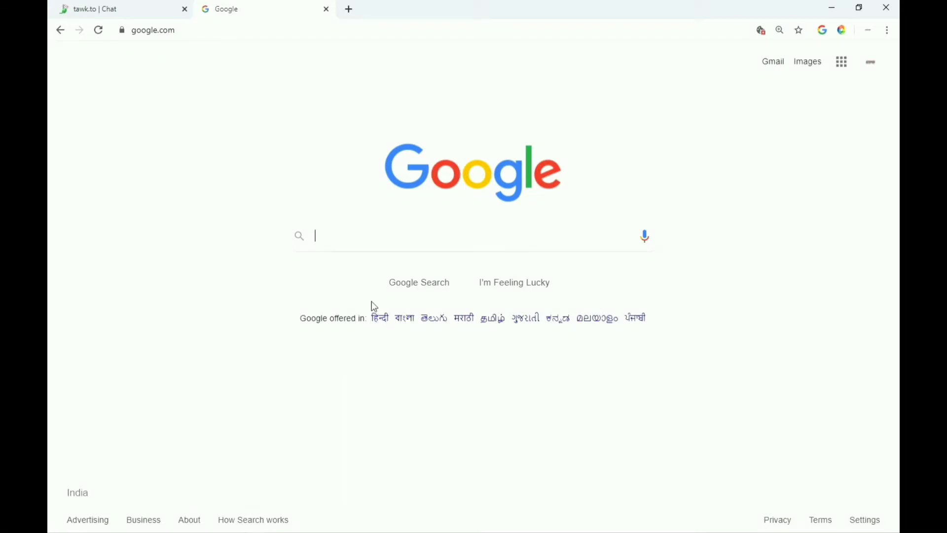
- Run a Google search for 'mirracharts.com'
{"action": "type", "text": "mi"}
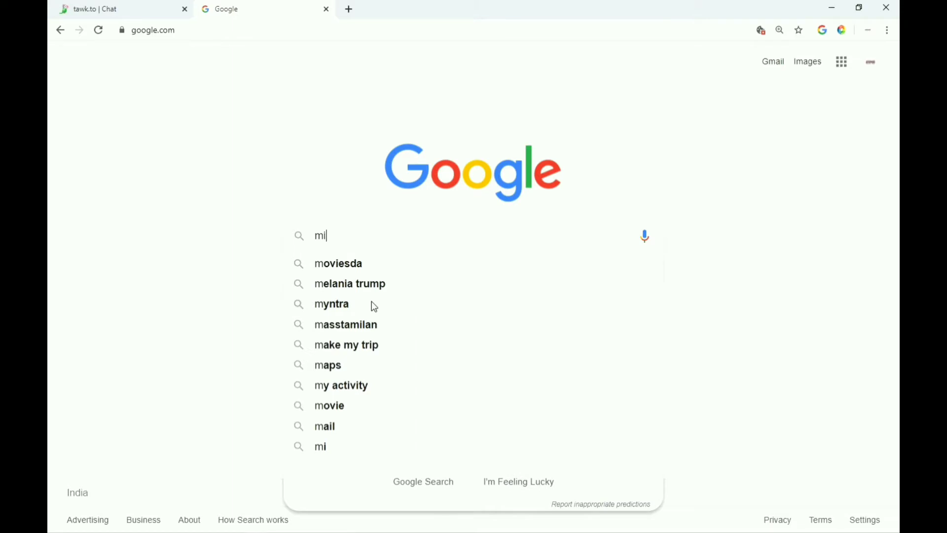
{"action": "type", "text": "rra"}
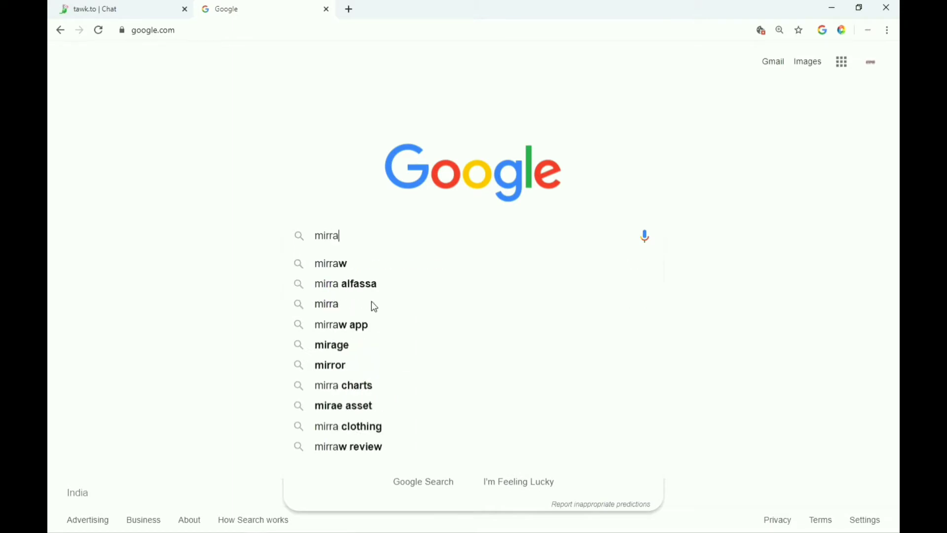
{"action": "type", "text": "charts"}
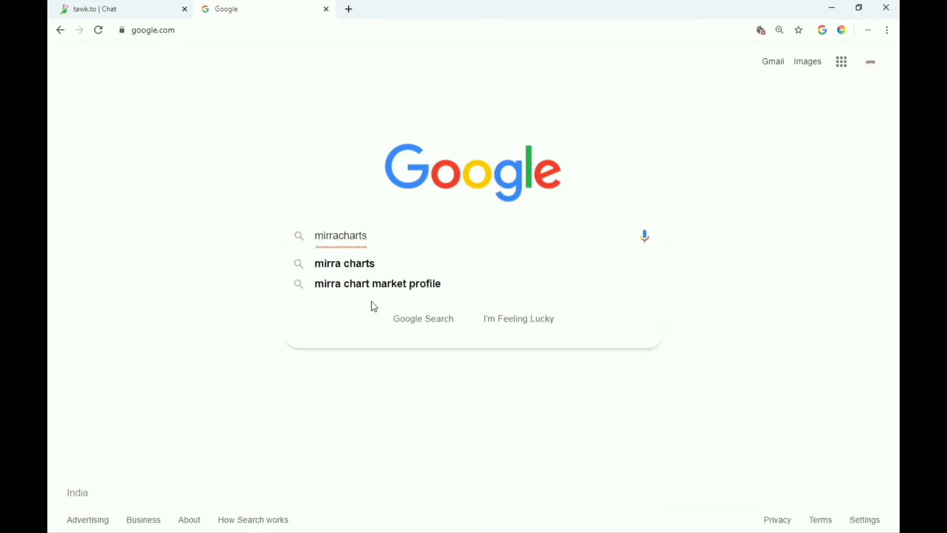
{"action": "type", "text": ".c"}
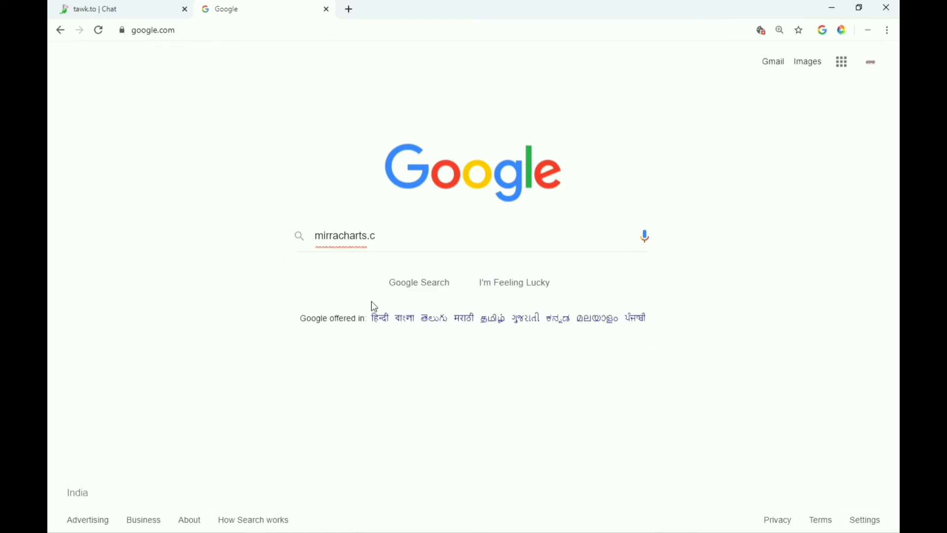
{"action": "type", "text": "om"}
{"action": "key", "text": "Return"}
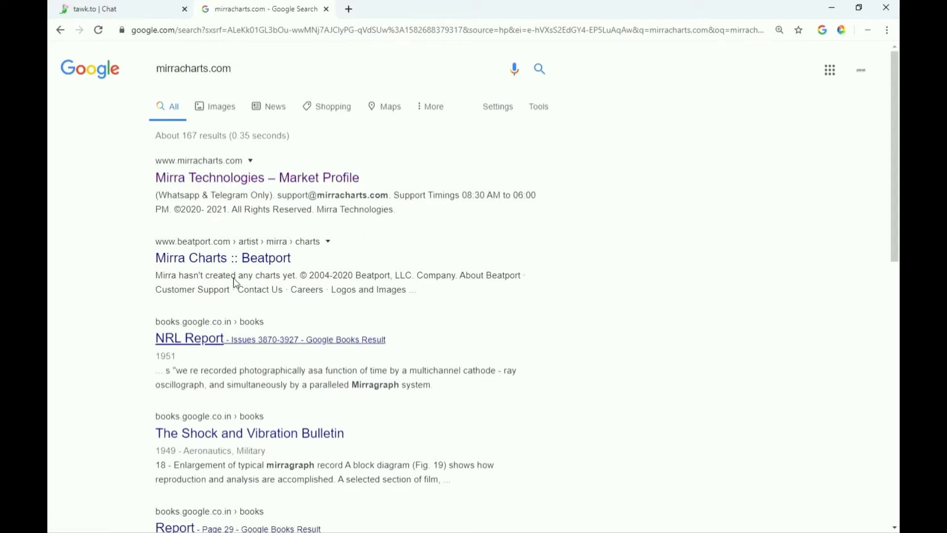
- Open the Mirra Technologies – Market Profile site, browse its home page, then go to Downloads
{"action": "left_click", "coordinate": [253, 183]}
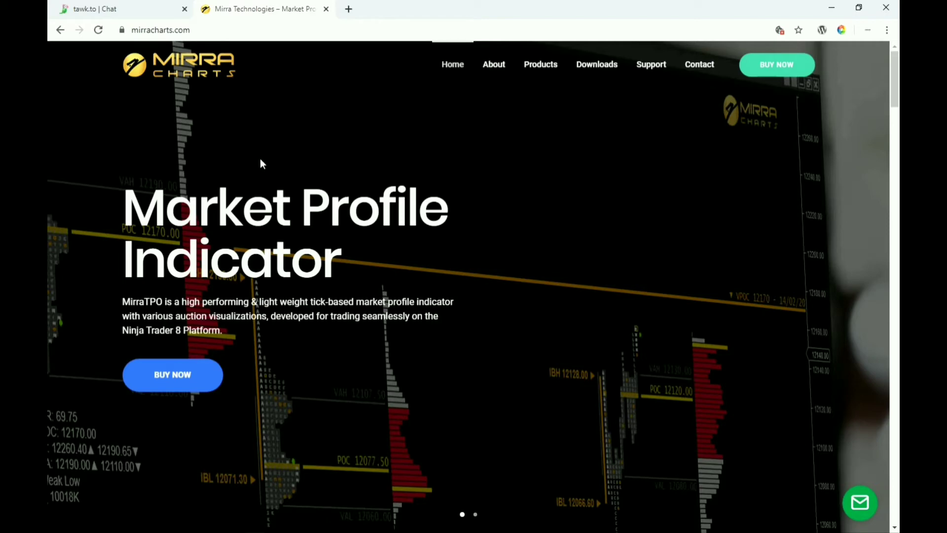
{"action": "scroll", "coordinate": [742, 120], "scroll_direction": "down", "scroll_amount": 8}
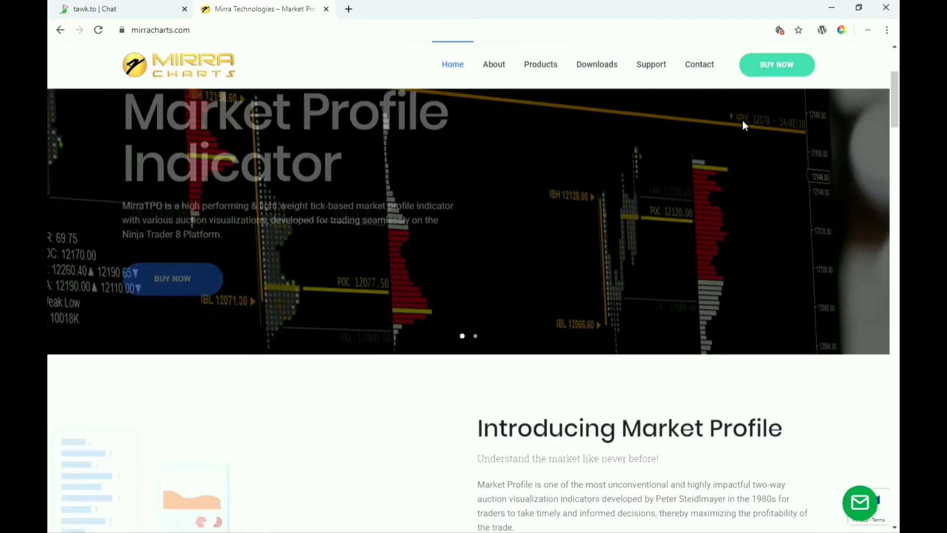
{"action": "scroll", "coordinate": [739, 132], "scroll_direction": "down", "scroll_amount": 15}
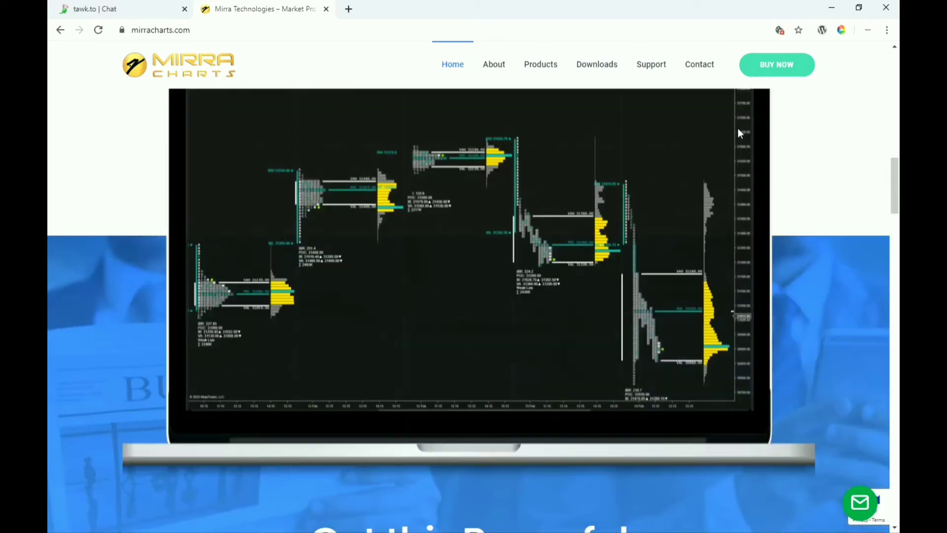
{"action": "scroll", "coordinate": [738, 132], "scroll_direction": "down", "scroll_amount": 20}
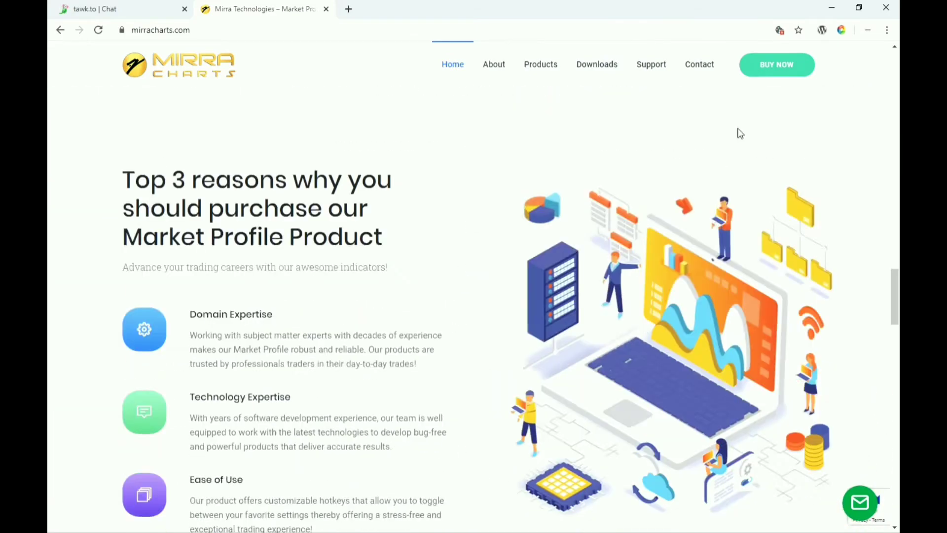
{"action": "scroll", "coordinate": [735, 190], "scroll_direction": "down", "scroll_amount": 14}
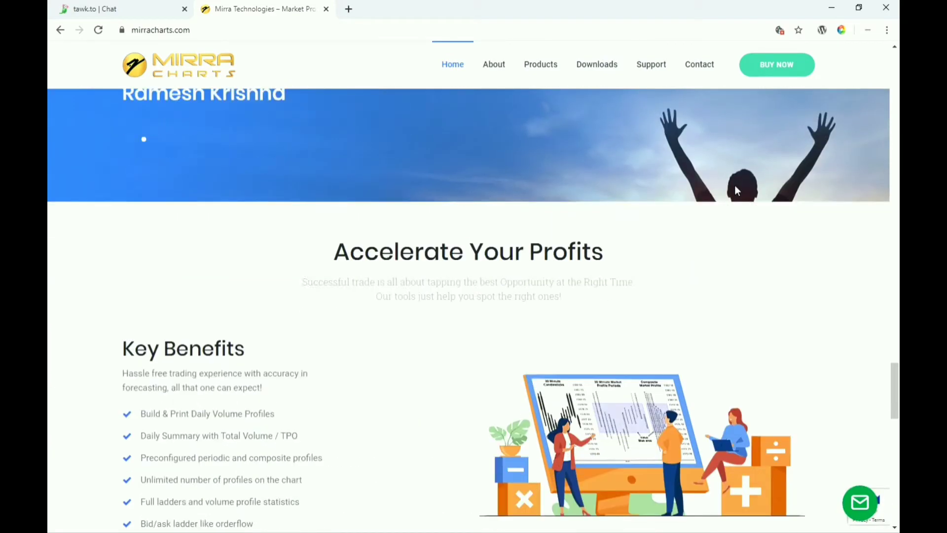
{"action": "scroll", "coordinate": [738, 191], "scroll_direction": "up", "scroll_amount": 20}
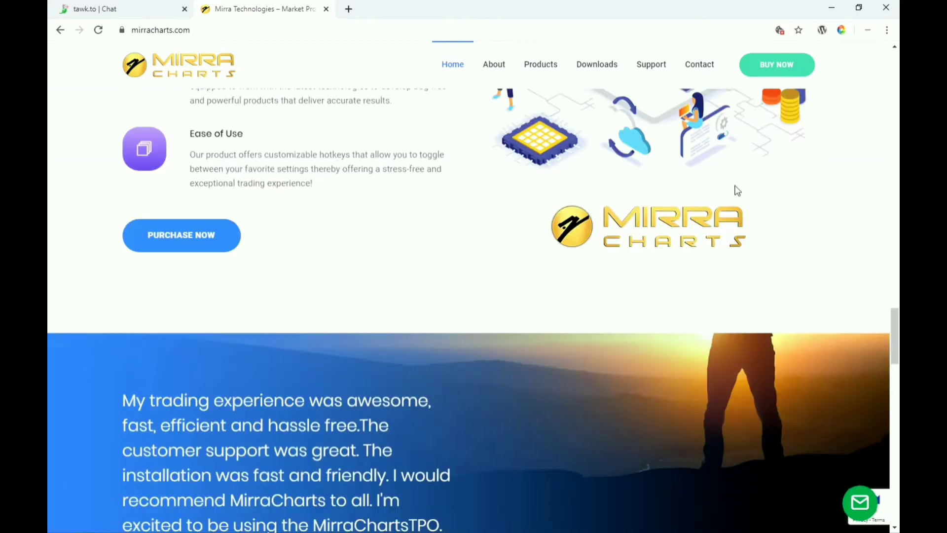
{"action": "scroll", "coordinate": [735, 185], "scroll_direction": "up", "scroll_amount": 15}
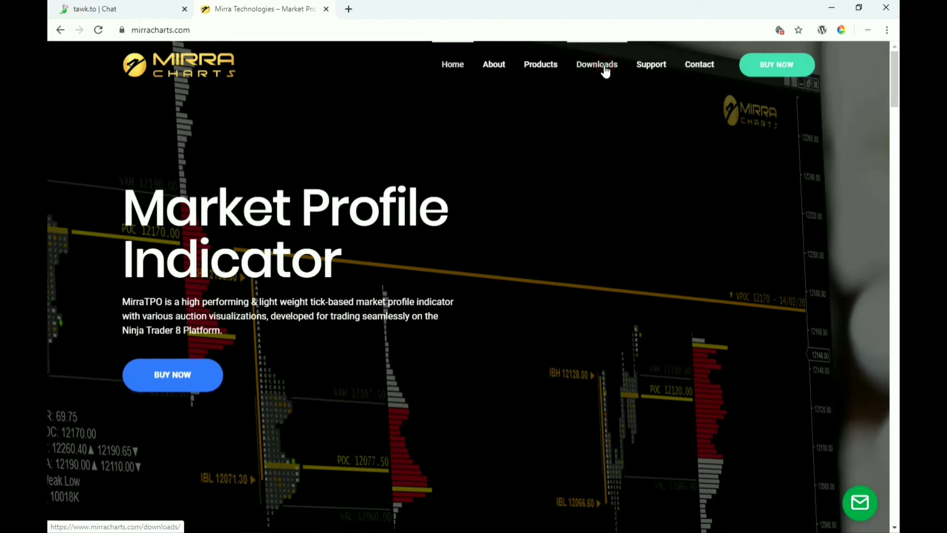
{"action": "left_click", "coordinate": [606, 70]}
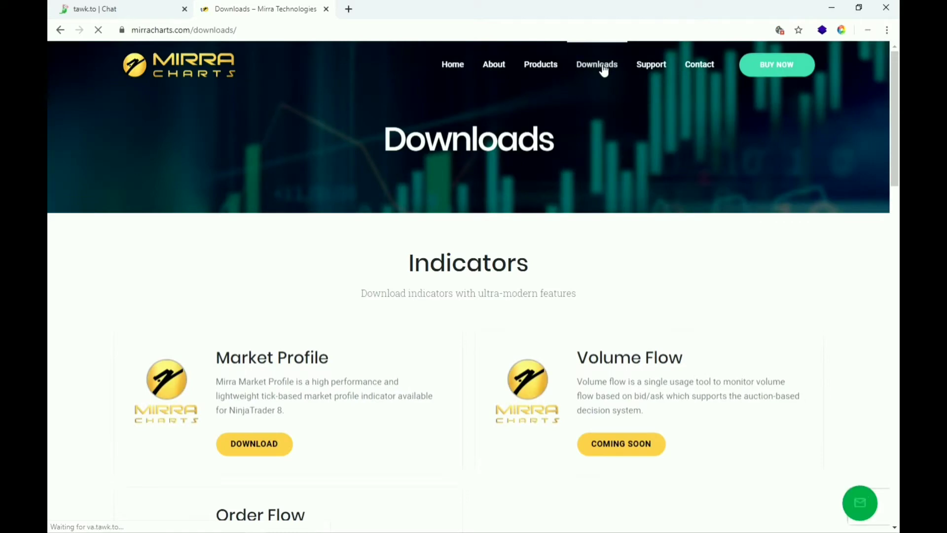
- Review the Downloads page's Market Profile, Volume Flow and Order Flow indicator listings
{"action": "scroll", "coordinate": [414, 256], "scroll_direction": "down", "scroll_amount": 3}
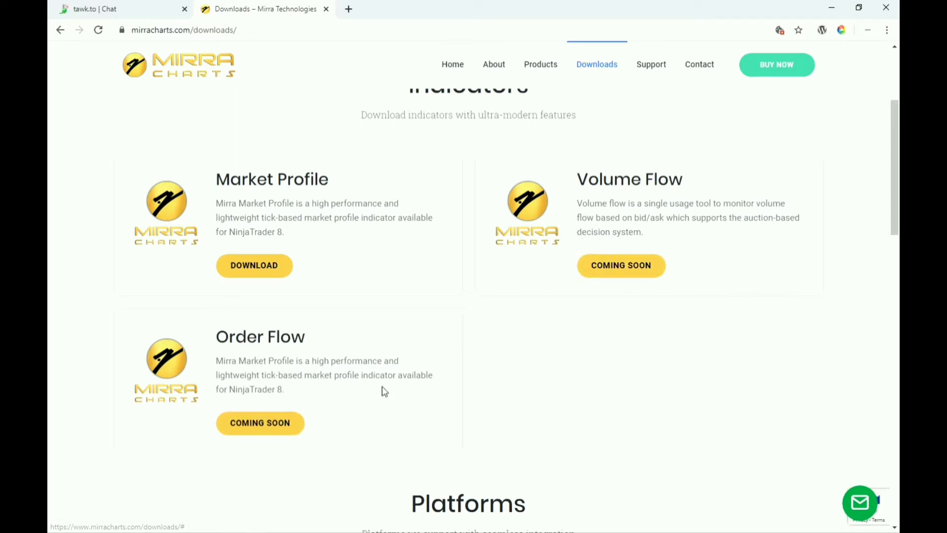
{"action": "scroll", "coordinate": [291, 280], "scroll_direction": "down", "scroll_amount": 5}
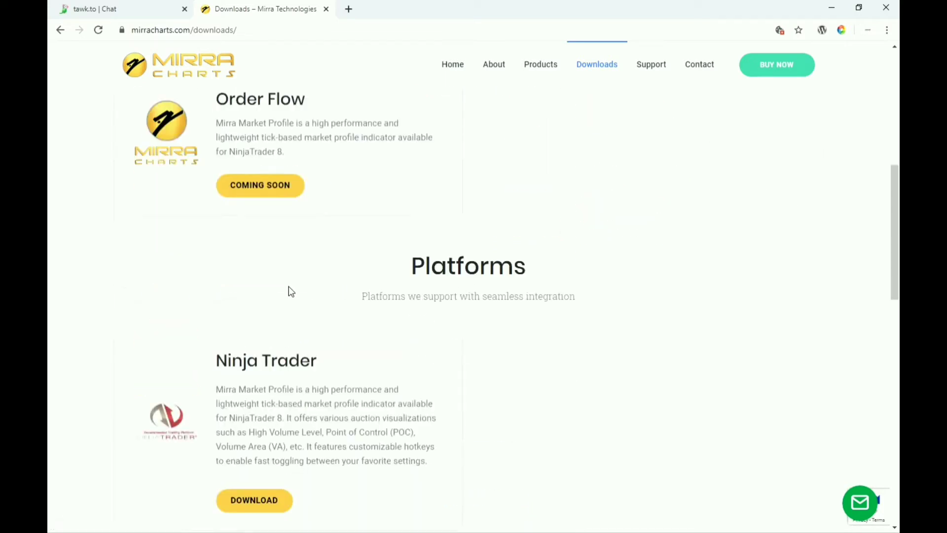
{"action": "scroll", "coordinate": [290, 290], "scroll_direction": "down", "scroll_amount": 4}
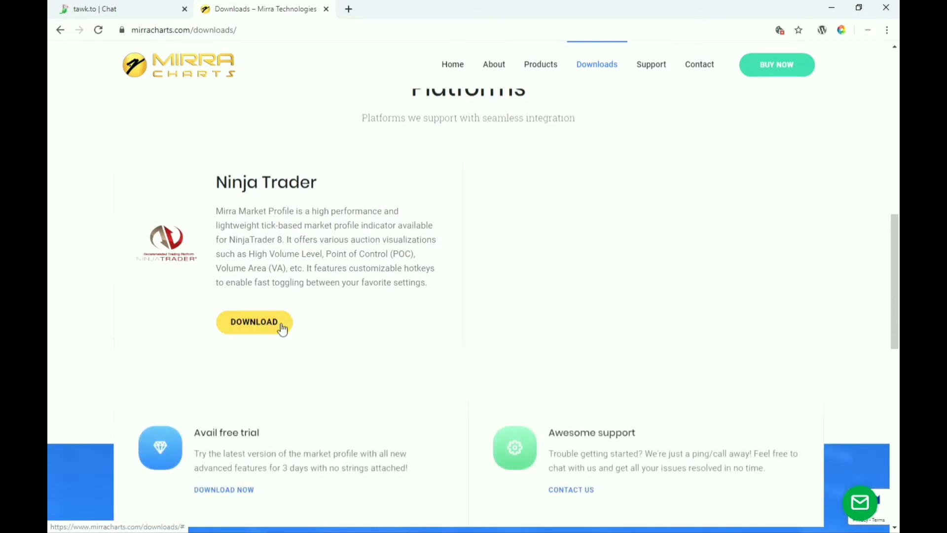
{"action": "scroll", "coordinate": [292, 321], "scroll_direction": "up", "scroll_amount": 8}
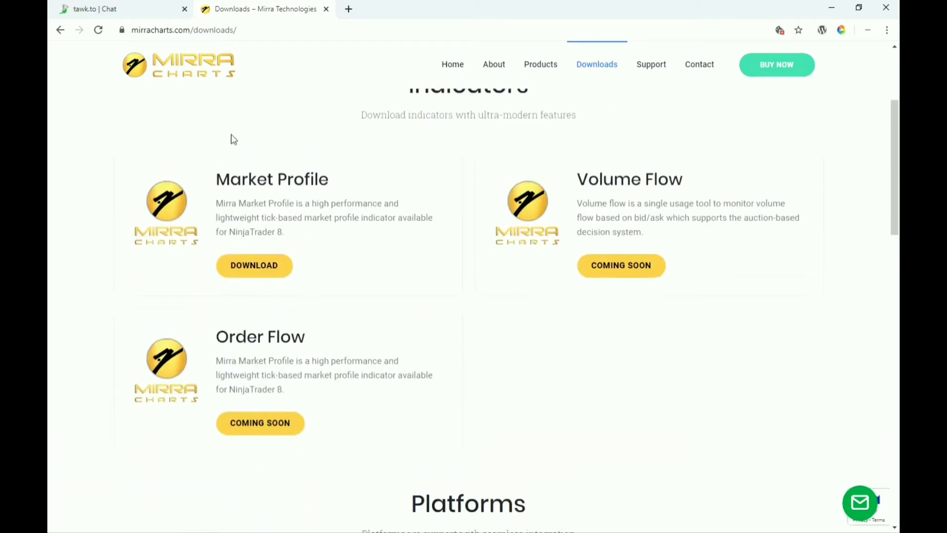
{"action": "left_click_drag", "start_coordinate": [214, 178], "coordinate": [329, 178]}
{"action": "left_click", "coordinate": [375, 285]}
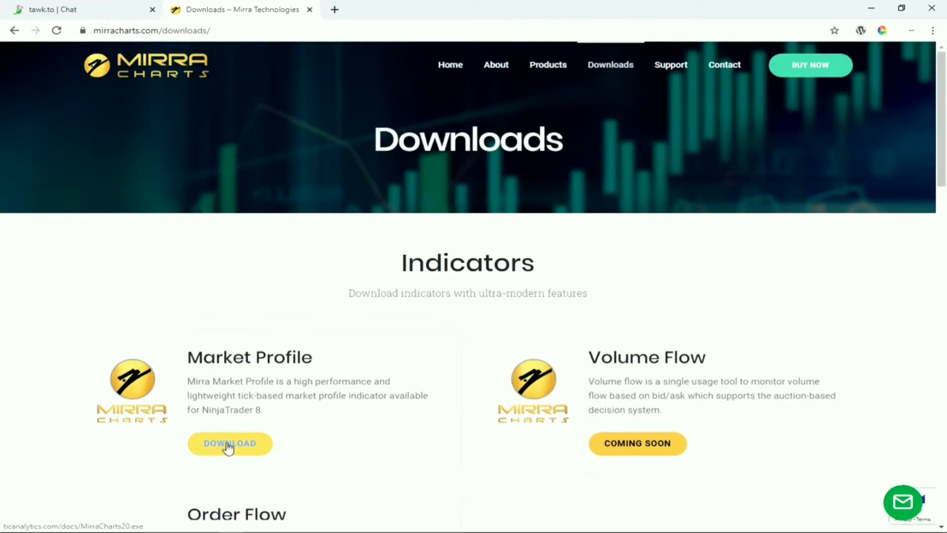
- Download the Market Profile installer MirraCharts20.exe into the Downloads folder
{"action": "left_click", "coordinate": [229, 444]}
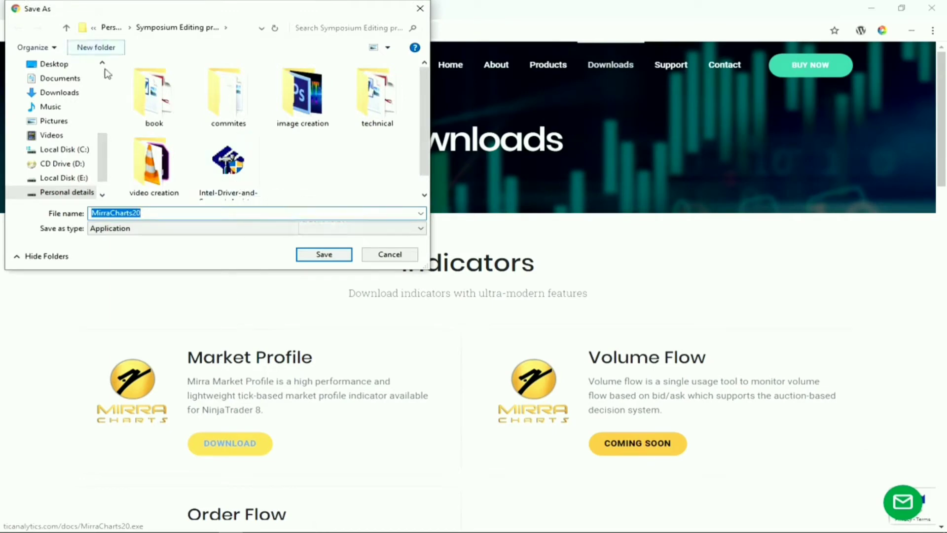
{"action": "left_click", "coordinate": [66, 93]}
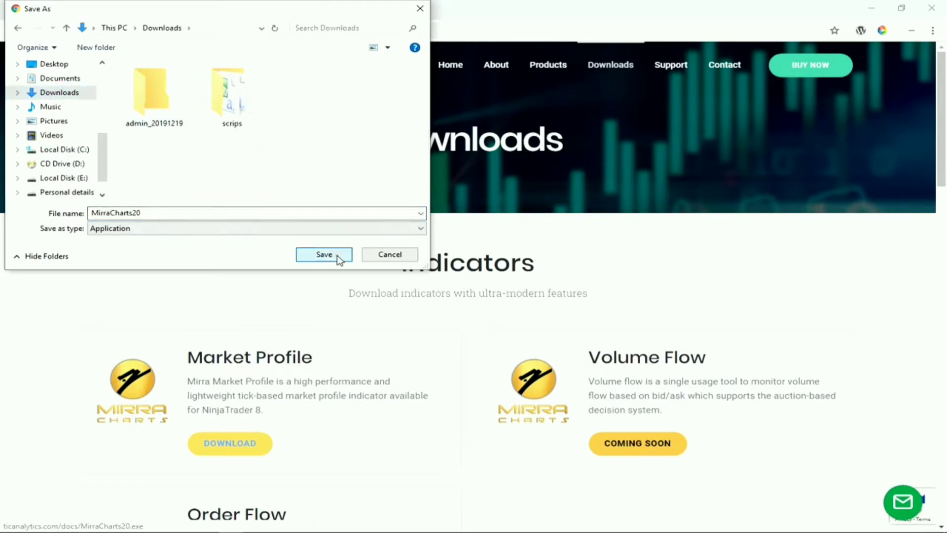
{"action": "left_click", "coordinate": [324, 254]}
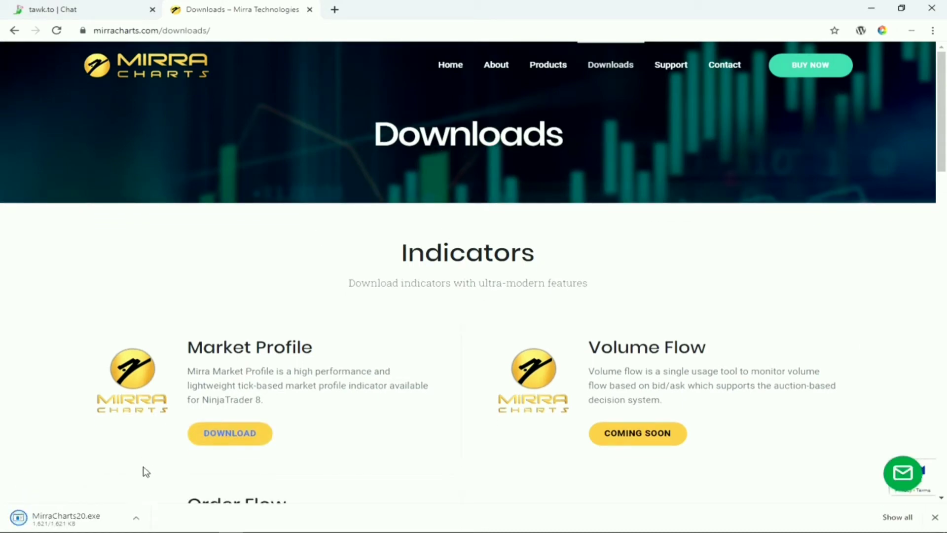
- Locate MirraCharts20 in the Downloads folder and unblock it in its file Properties
{"action": "right_click", "coordinate": [109, 523]}
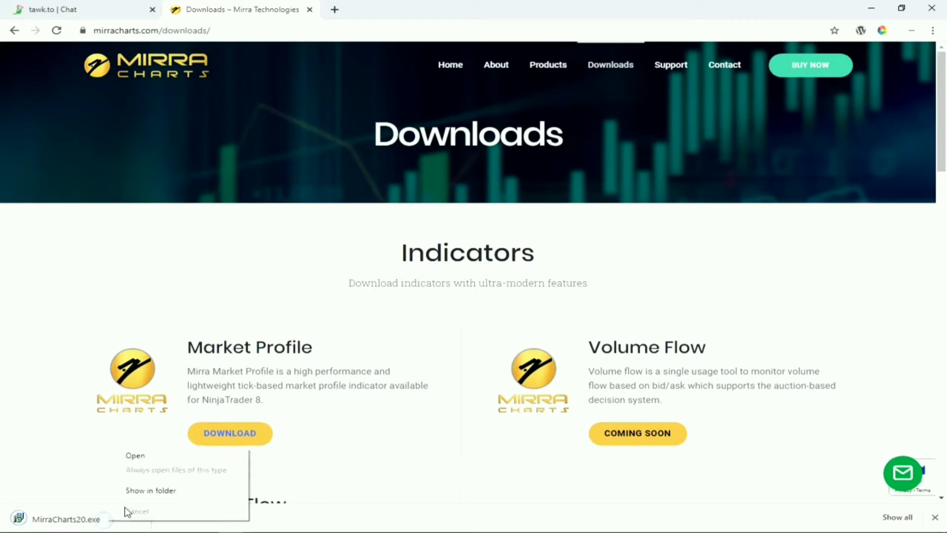
{"action": "left_click", "coordinate": [128, 488]}
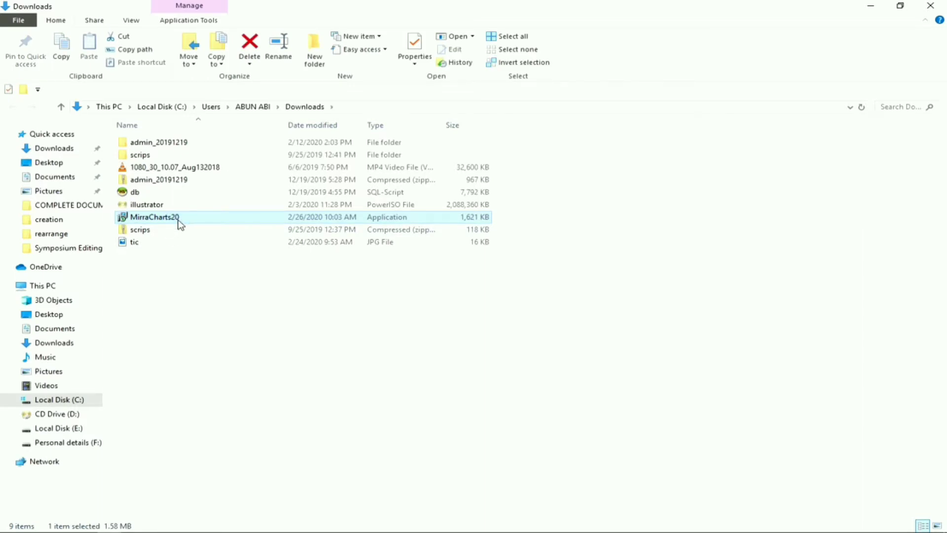
{"action": "right_click", "coordinate": [180, 225]}
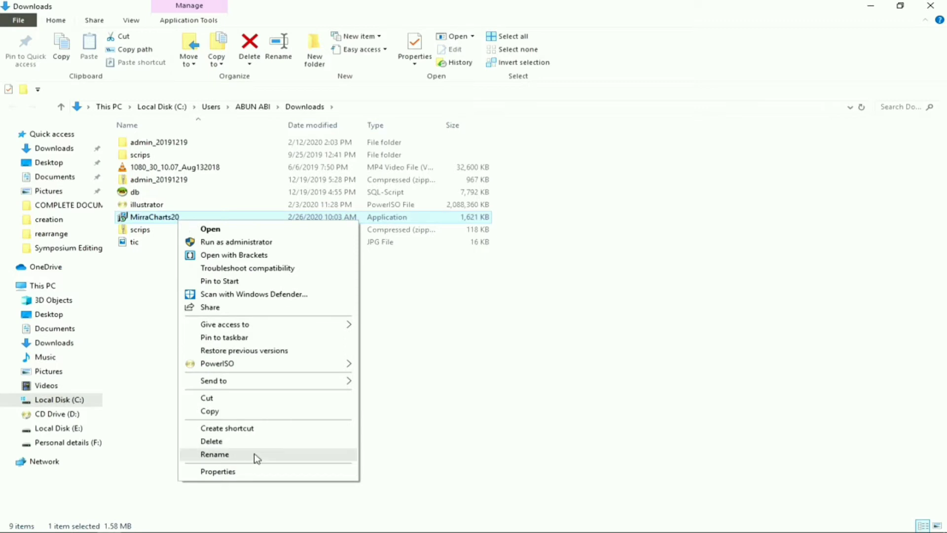
{"action": "left_click", "coordinate": [257, 475]}
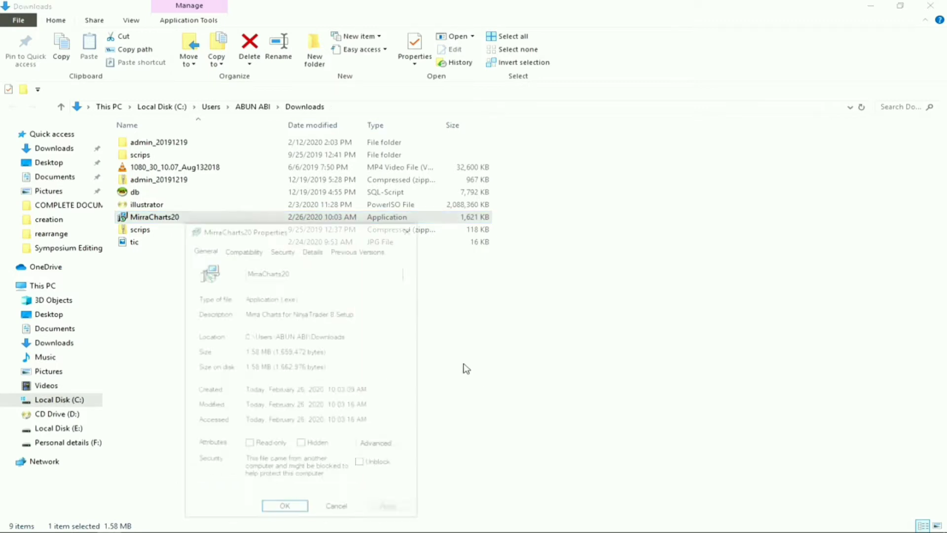
{"action": "left_click", "coordinate": [362, 464]}
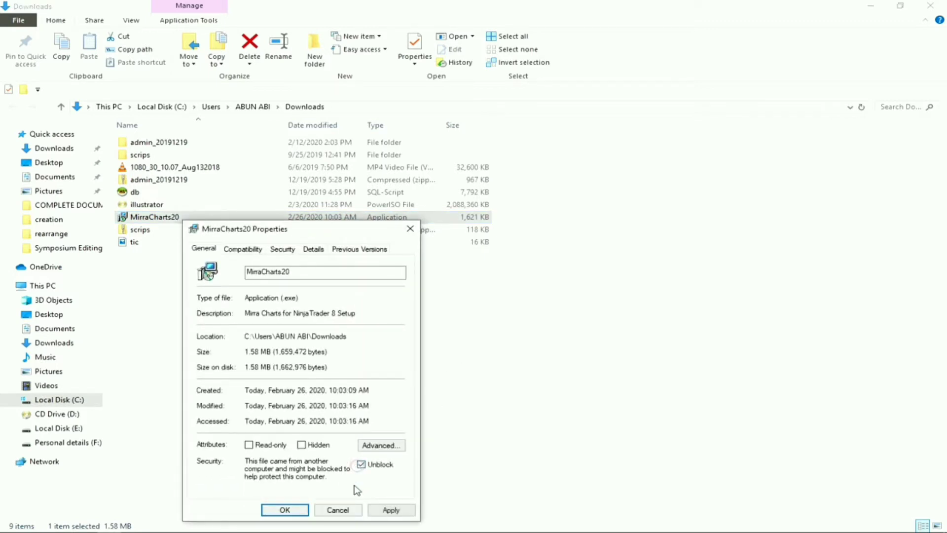
{"action": "left_click", "coordinate": [387, 512]}
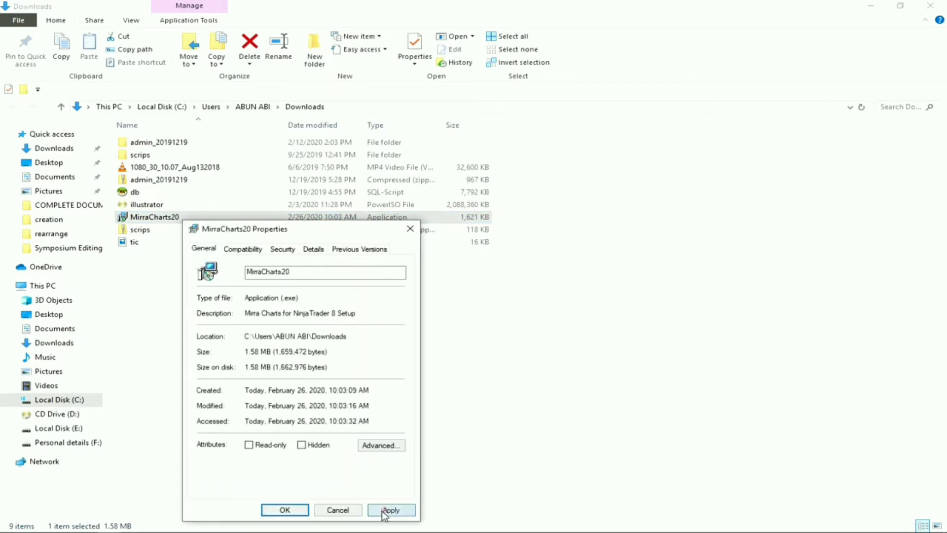
{"action": "left_click", "coordinate": [279, 511]}
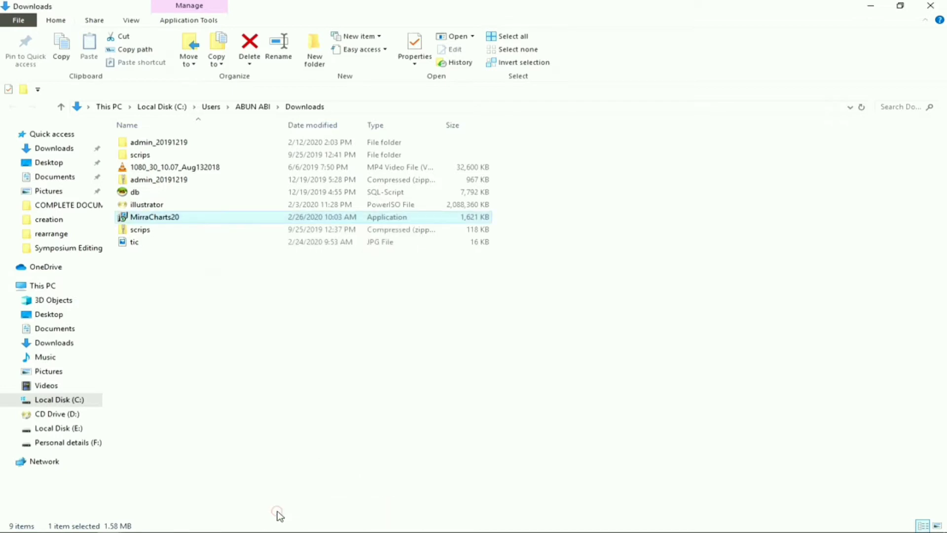
{"action": "right_click", "coordinate": [253, 225]}
{"action": "left_click", "coordinate": [206, 222]}
- Run MirraCharts20 and complete installing Mirra Charts for NinjaTrader 8 version 2.0
{"action": "right_click", "coordinate": [205, 222]}
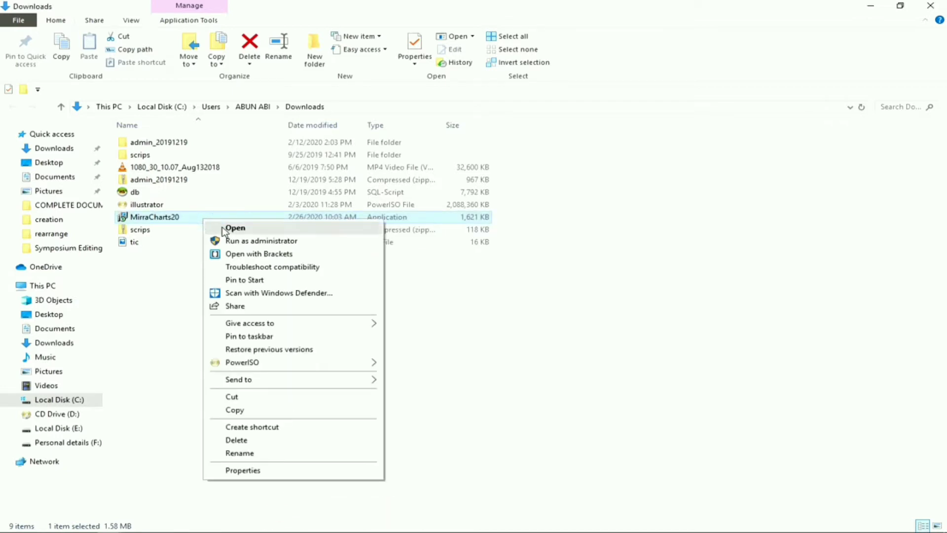
{"action": "left_click", "coordinate": [223, 230]}
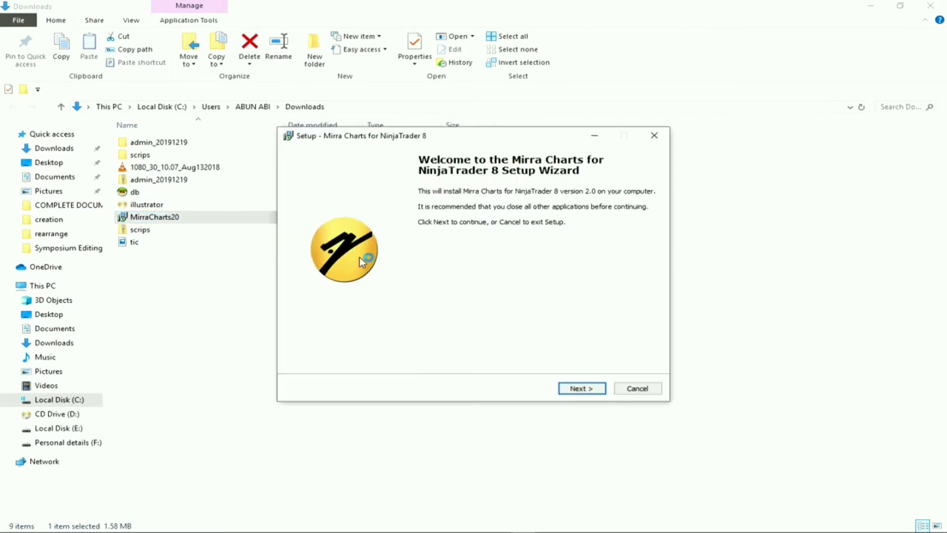
{"action": "left_click", "coordinate": [573, 389]}
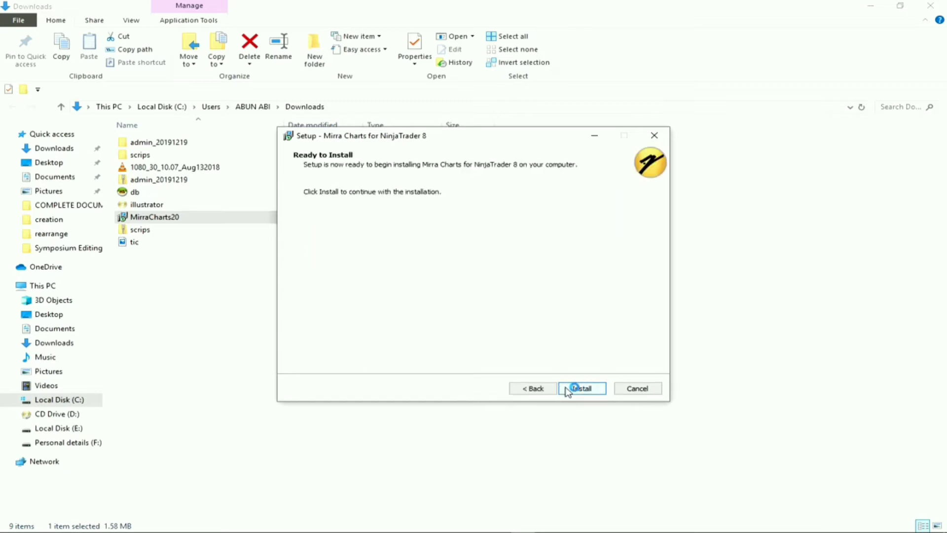
{"action": "left_click", "coordinate": [567, 390]}
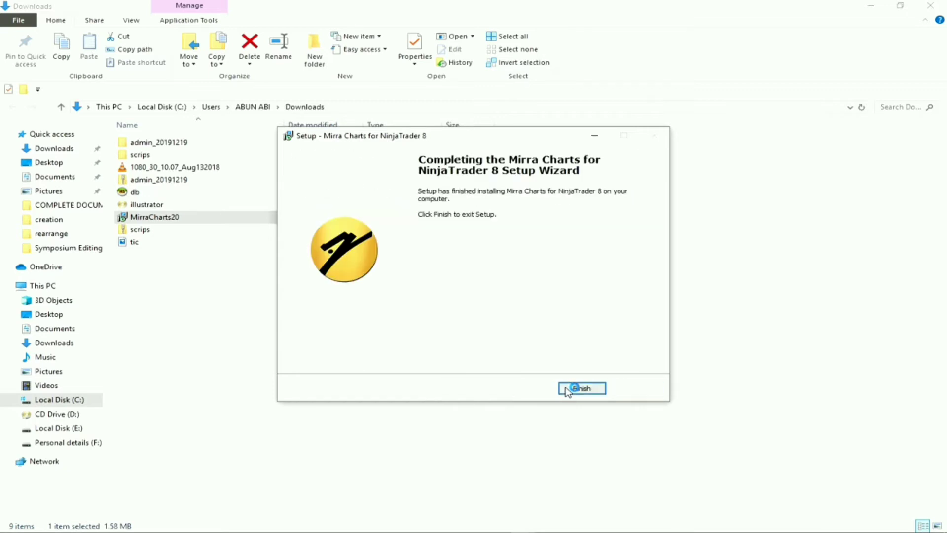
{"action": "left_click", "coordinate": [581, 389]}
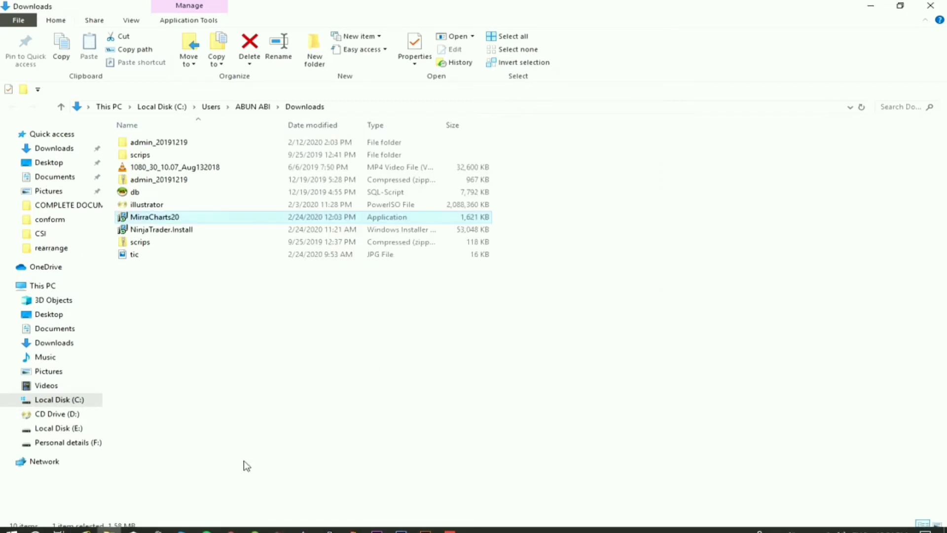
- Search the Start menu for 'n' and launch NinjaTrader 8 (64-bit)
{"action": "key", "text": "super"}
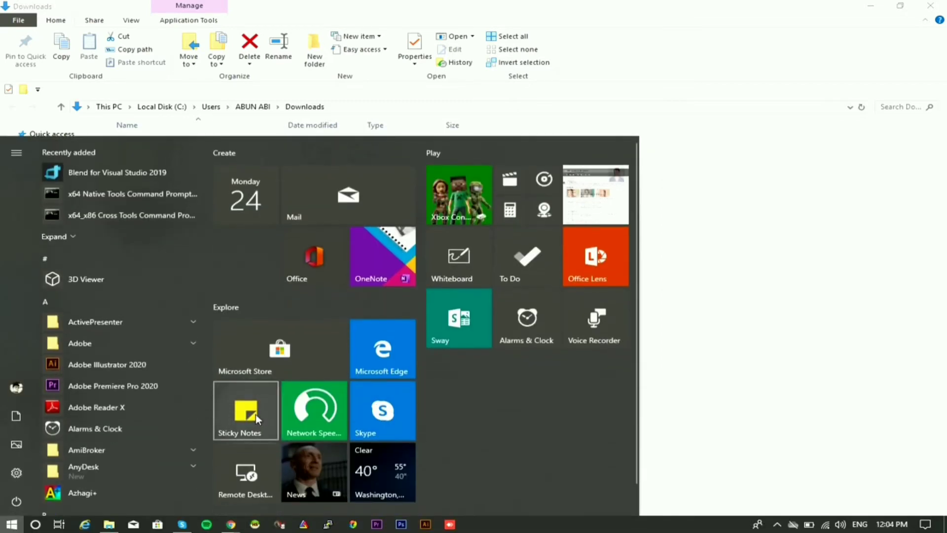
{"action": "type", "text": "n"}
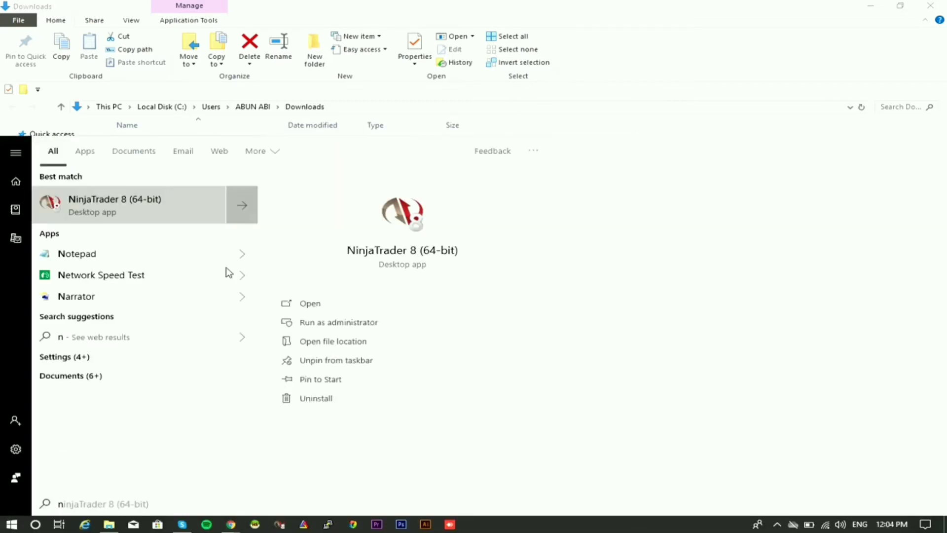
{"action": "right_click", "coordinate": [167, 200]}
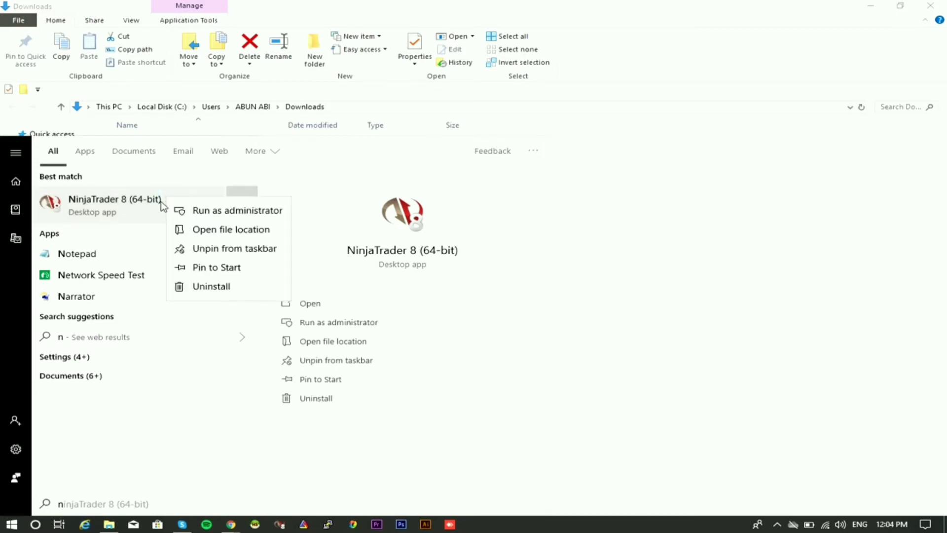
{"action": "left_click", "coordinate": [108, 200]}
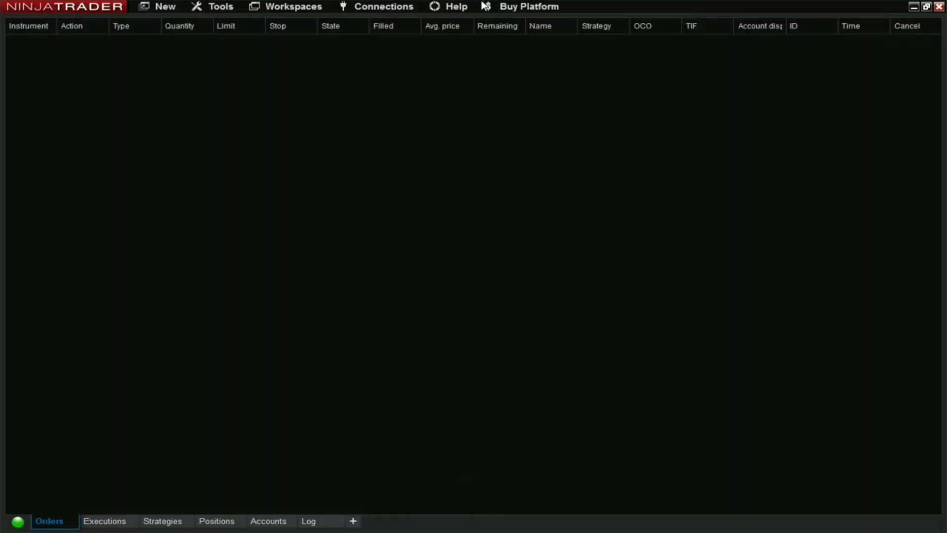
- Create a new chart with NIFTY_I selected as the instrument in the Data Series dialog
{"action": "left_click", "coordinate": [390, 6]}
{"action": "left_click", "coordinate": [242, 205]}
{"action": "left_click", "coordinate": [163, 7]}
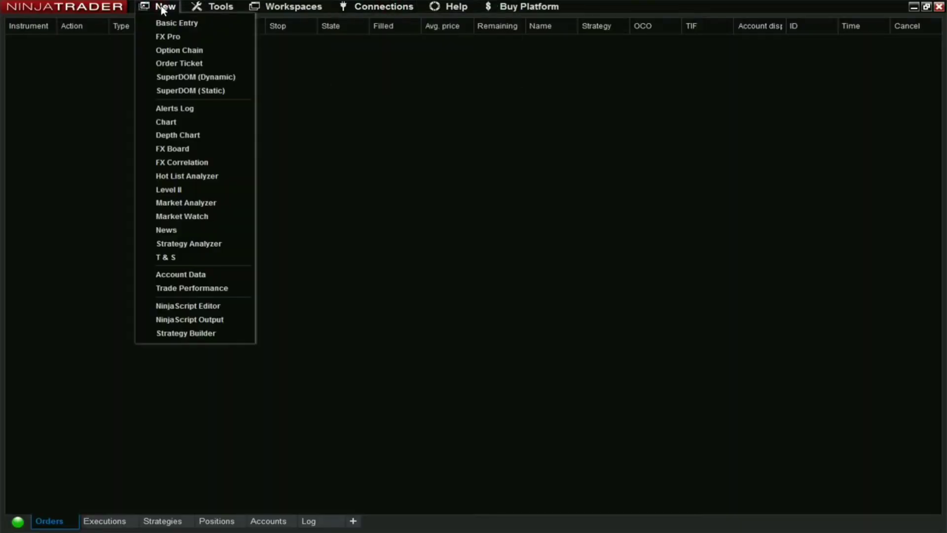
{"action": "left_click", "coordinate": [176, 120]}
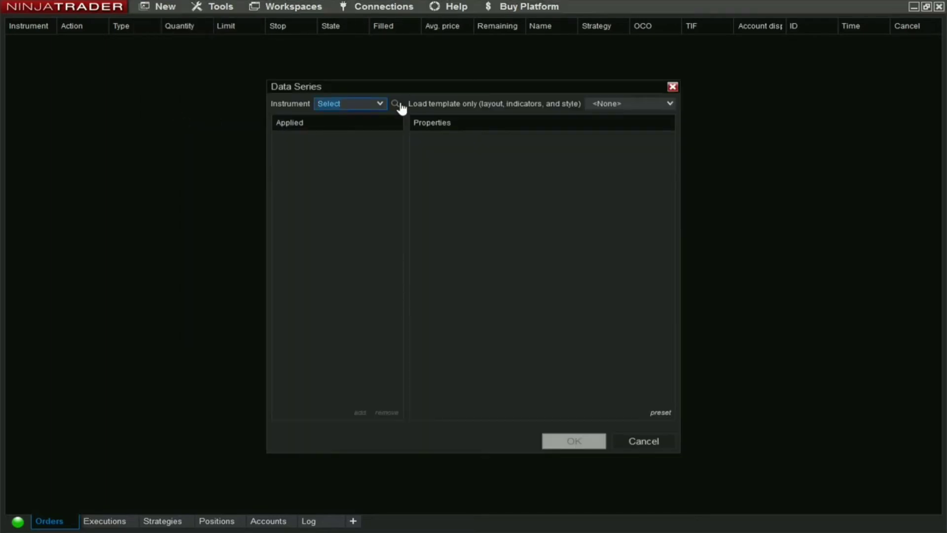
{"action": "left_click", "coordinate": [398, 105]}
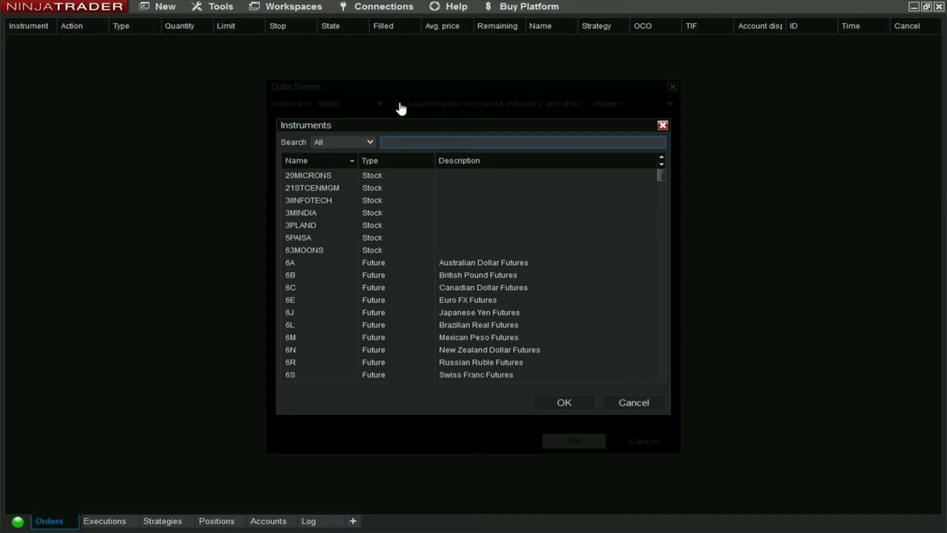
{"action": "type", "text": "nifty"}
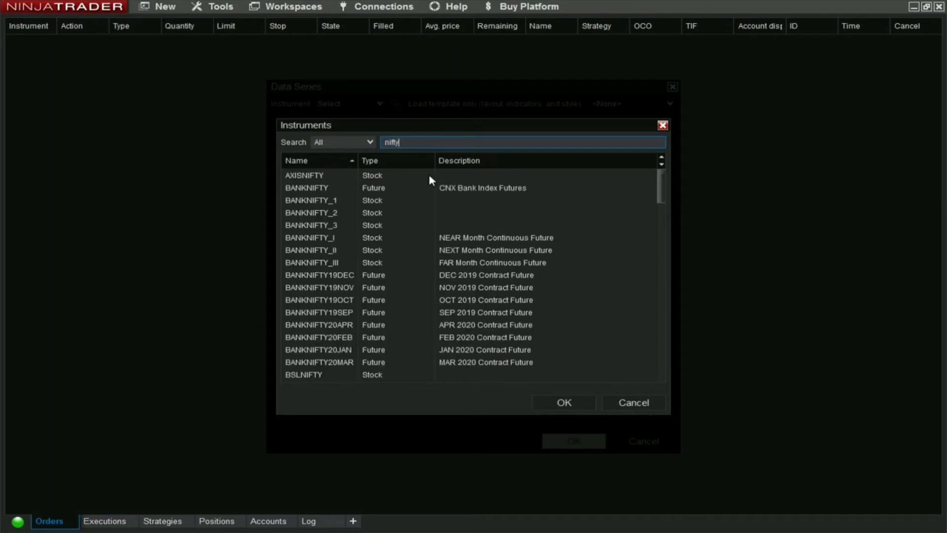
{"action": "type", "text": "_I"}
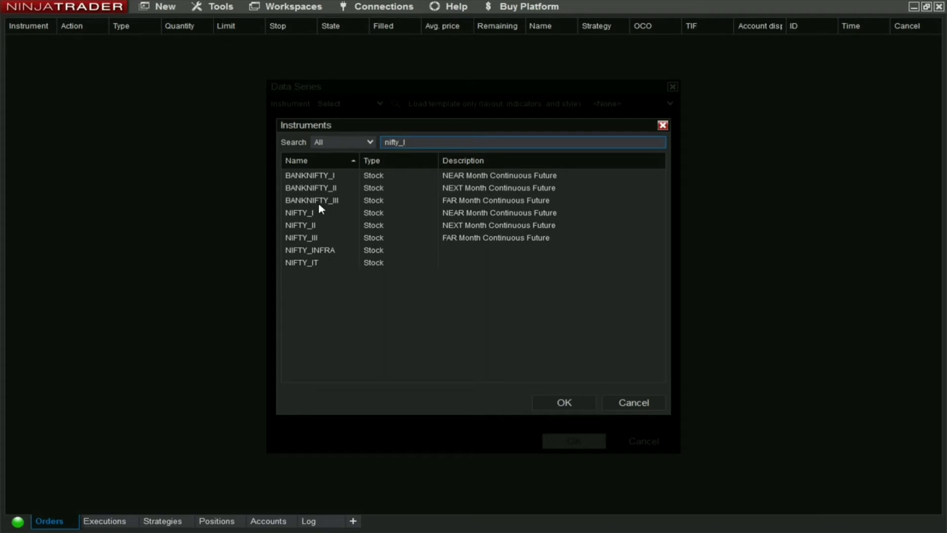
{"action": "left_click", "coordinate": [305, 215]}
{"action": "double_click", "coordinate": [305, 215]}
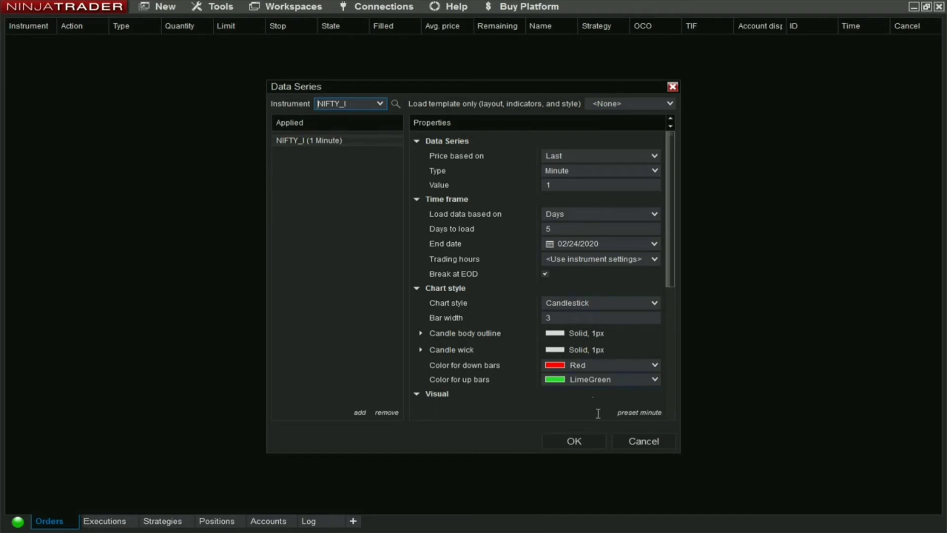
{"action": "left_click", "coordinate": [598, 445]}
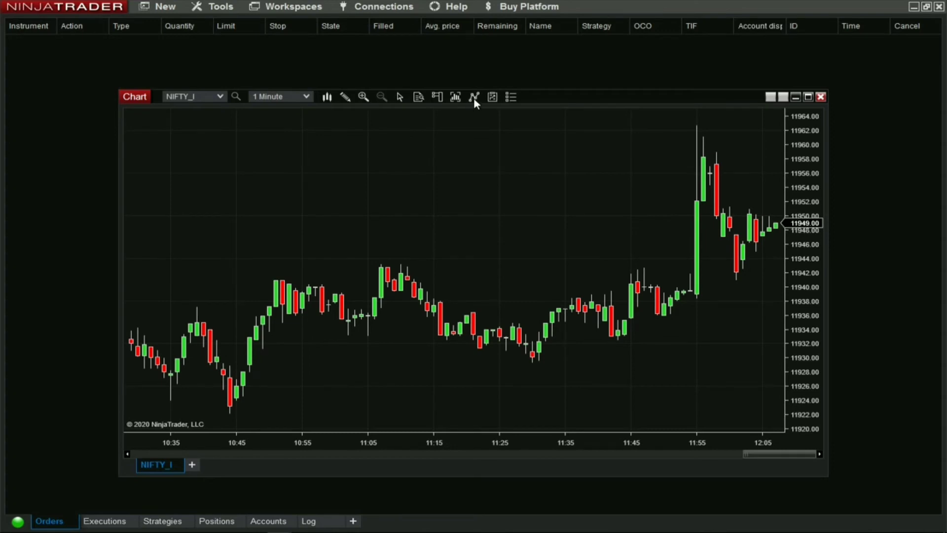
- Set the chart's data series to 30-minute bars with 3 days to load
{"action": "left_click", "coordinate": [456, 97]}
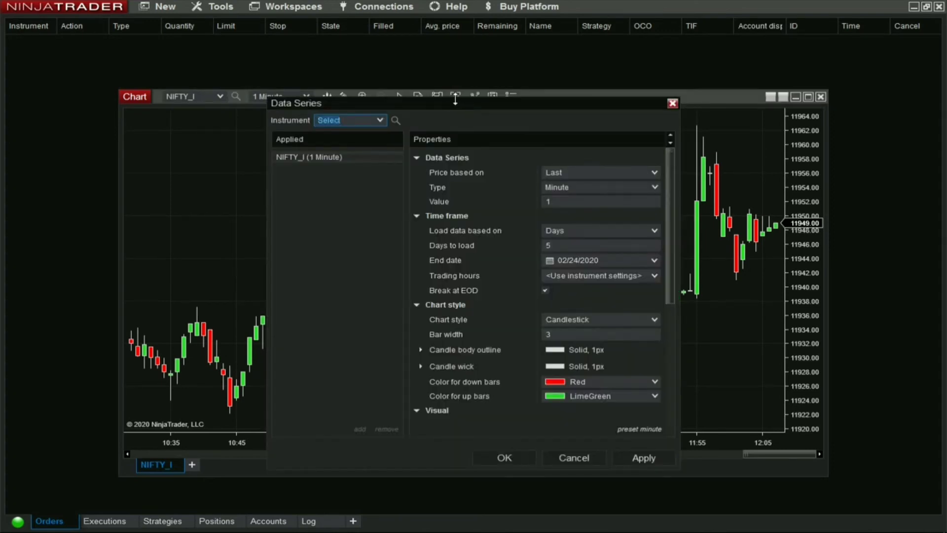
{"action": "left_click", "coordinate": [574, 202]}
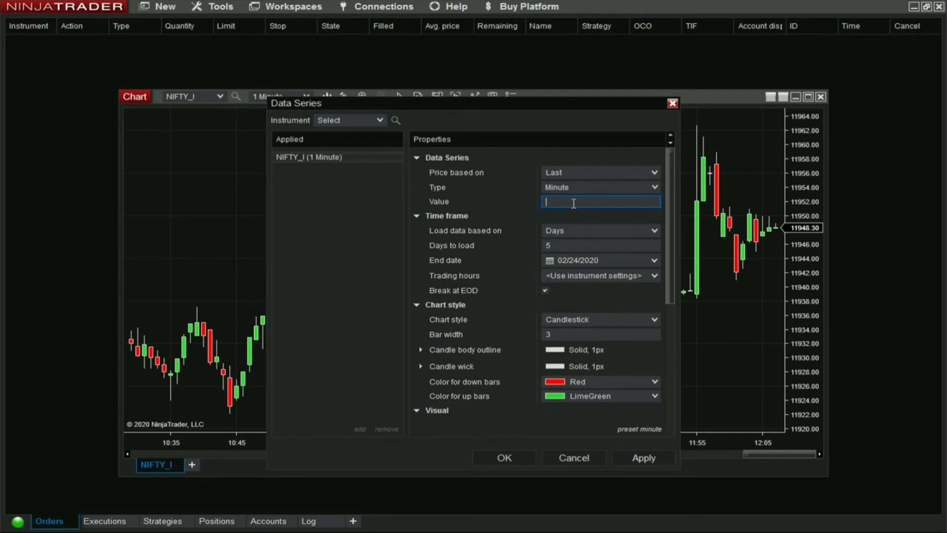
{"action": "type", "text": "30"}
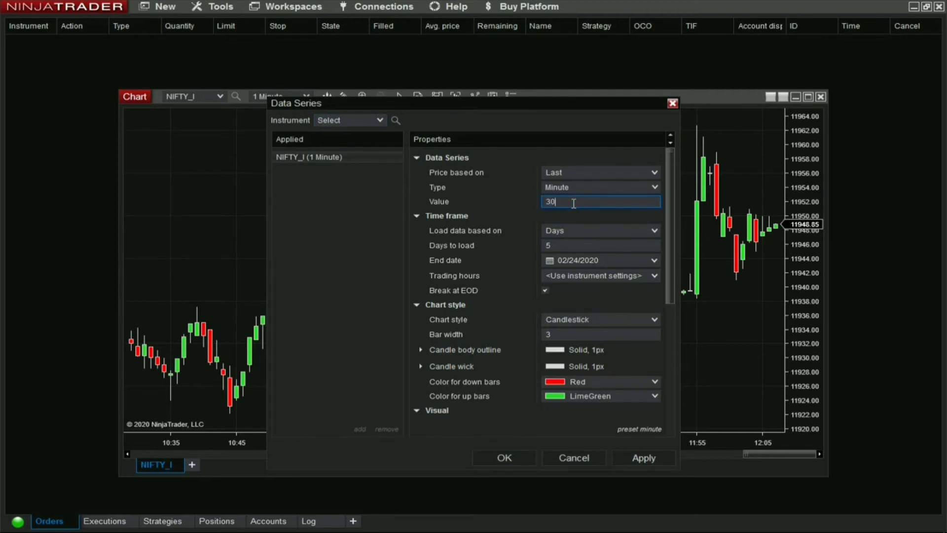
{"action": "left_click", "coordinate": [607, 246]}
{"action": "type", "text": "30"}
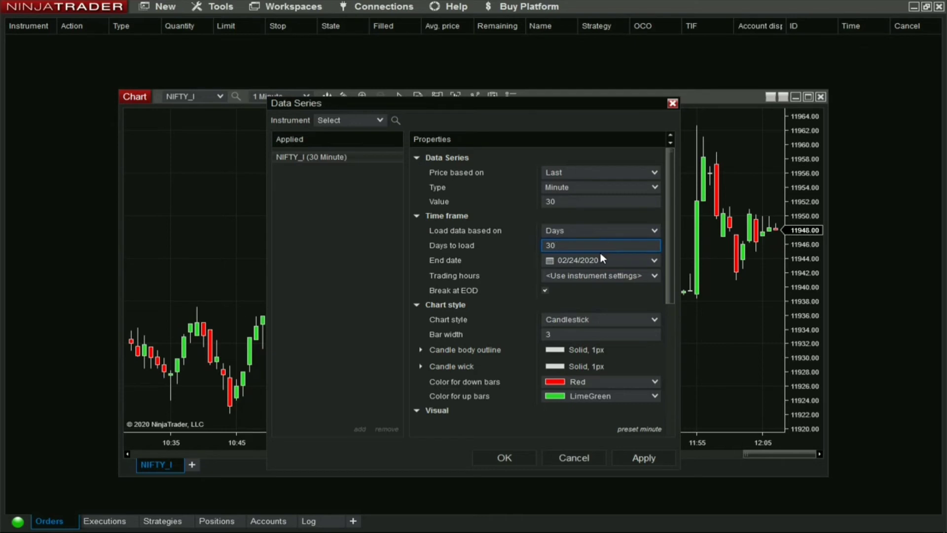
{"action": "scroll", "coordinate": [602, 258], "scroll_direction": "down", "scroll_amount": 5}
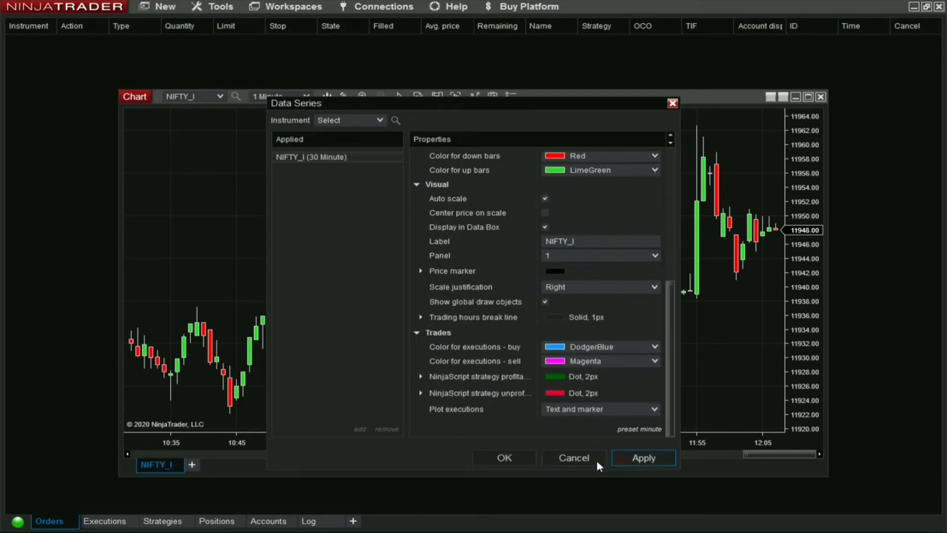
{"action": "left_click", "coordinate": [516, 457]}
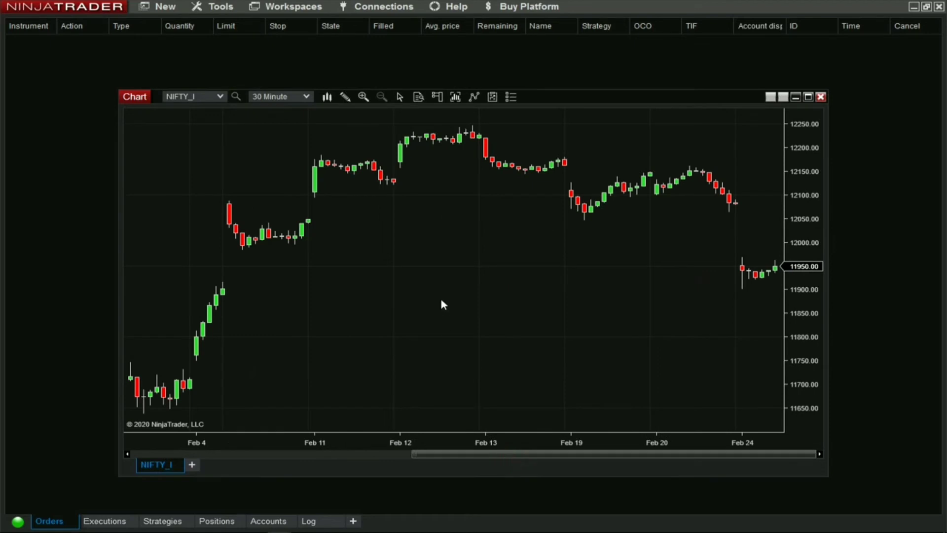
{"action": "left_click", "coordinate": [474, 97]}
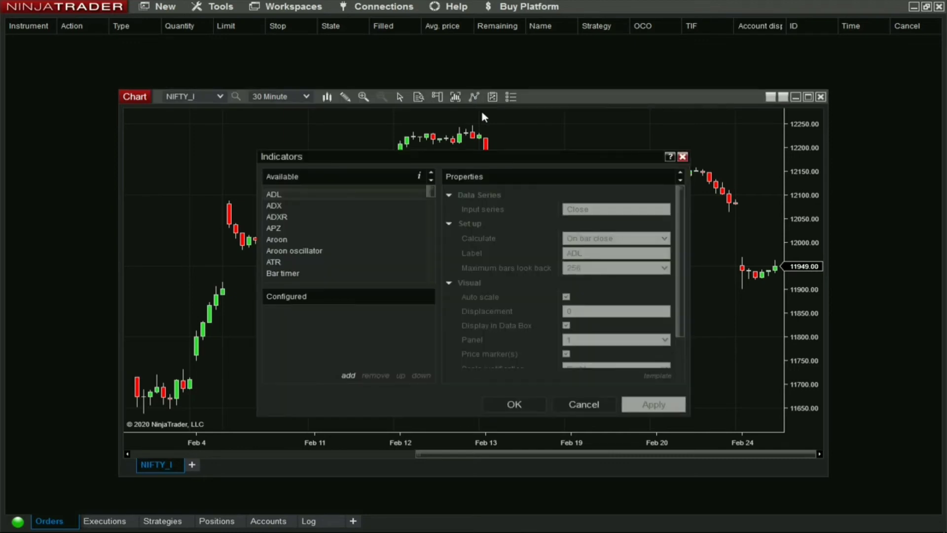
- Add Mirra TPO v2 to the NIFTY_I chart with Letters plot style and red POC
{"action": "left_click_drag", "start_coordinate": [431, 196], "coordinate": [430, 231]}
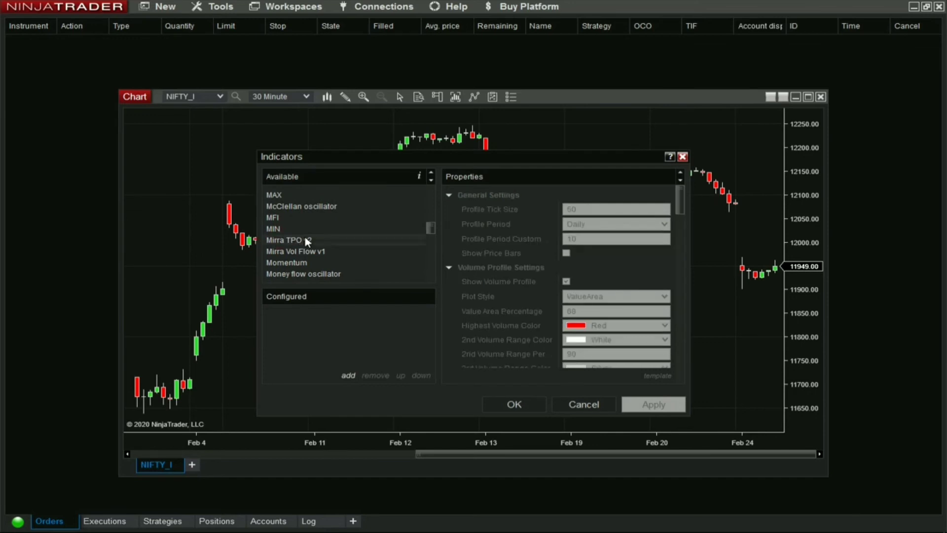
{"action": "double_click", "coordinate": [362, 240]}
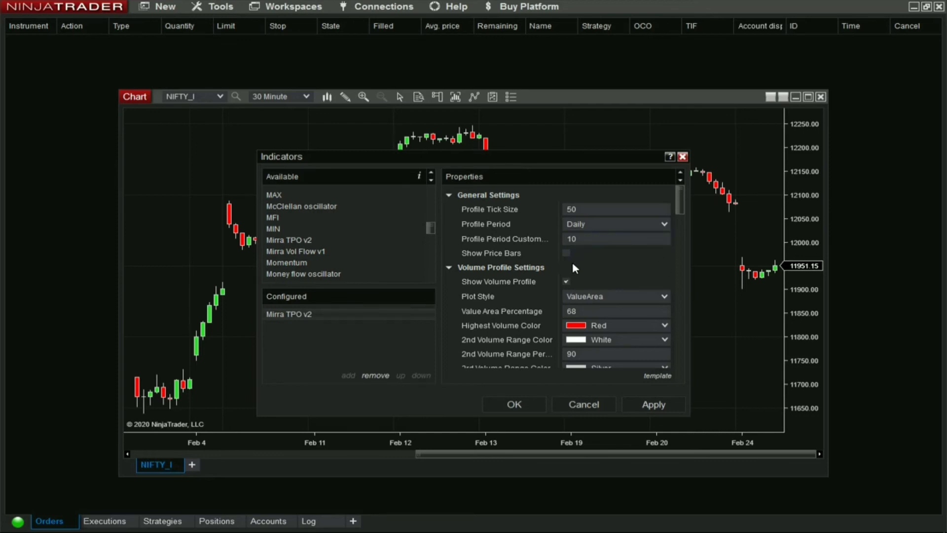
{"action": "left_click", "coordinate": [446, 191]}
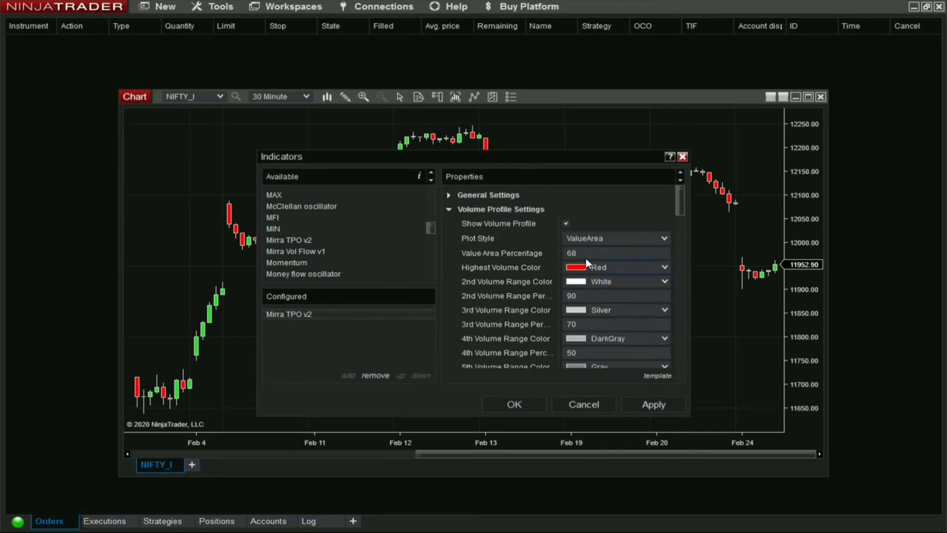
{"action": "scroll", "coordinate": [586, 253], "scroll_direction": "down", "scroll_amount": 3}
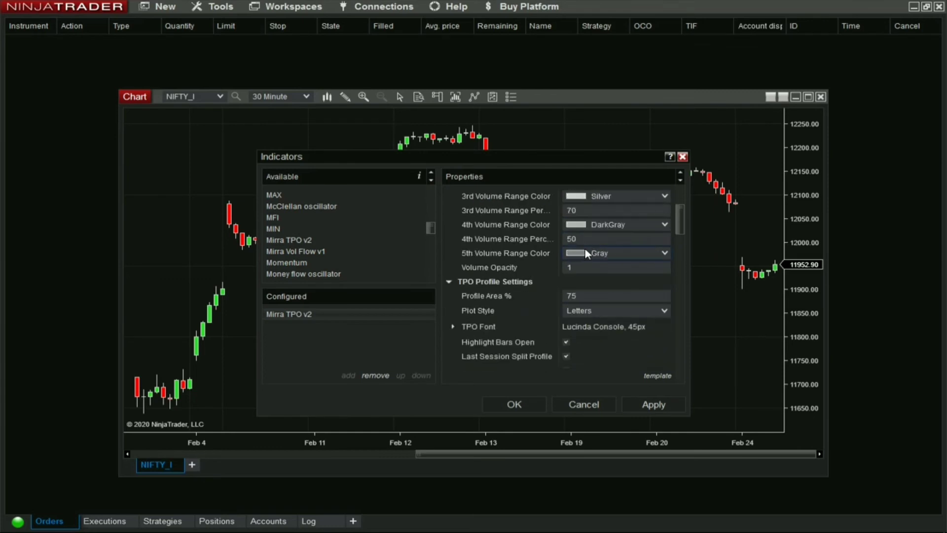
{"action": "scroll", "coordinate": [586, 252], "scroll_direction": "down", "scroll_amount": 10}
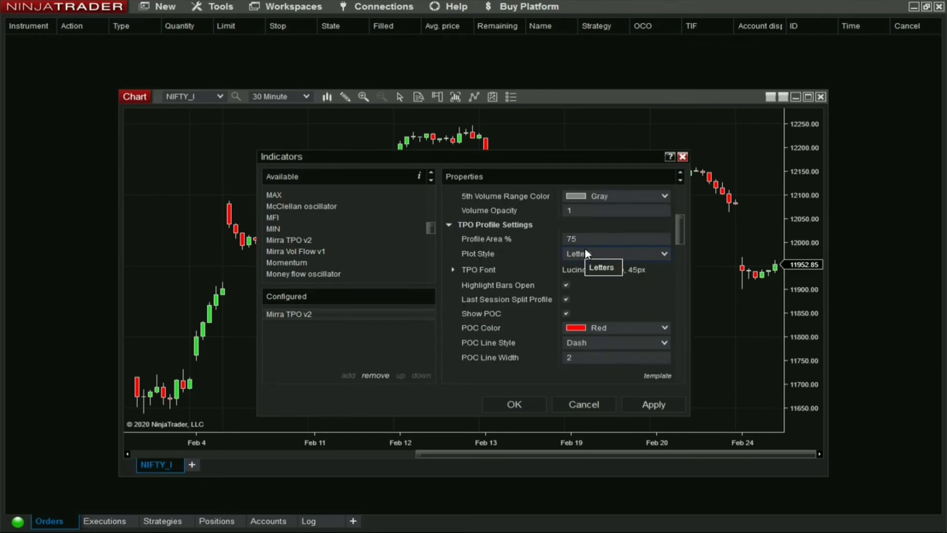
{"action": "scroll", "coordinate": [585, 248], "scroll_direction": "down", "scroll_amount": 5}
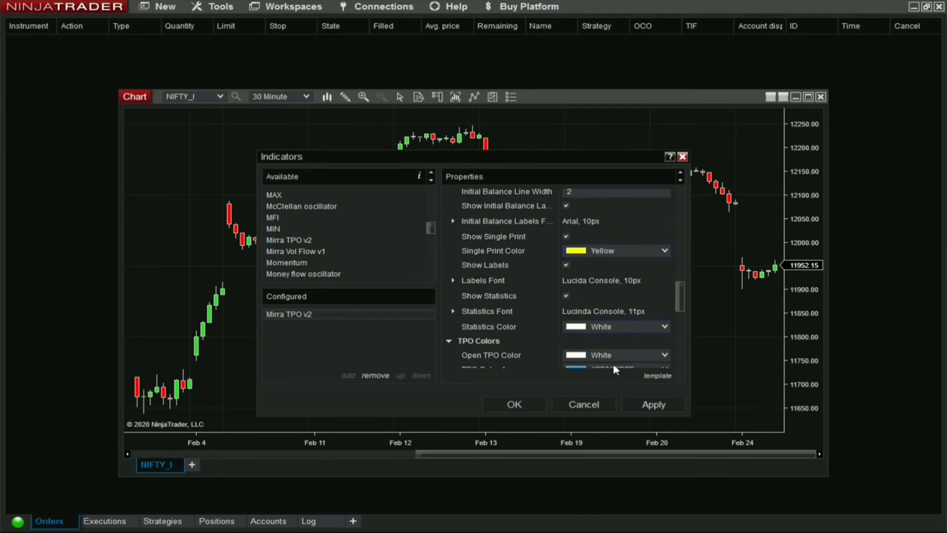
{"action": "left_click", "coordinate": [649, 404]}
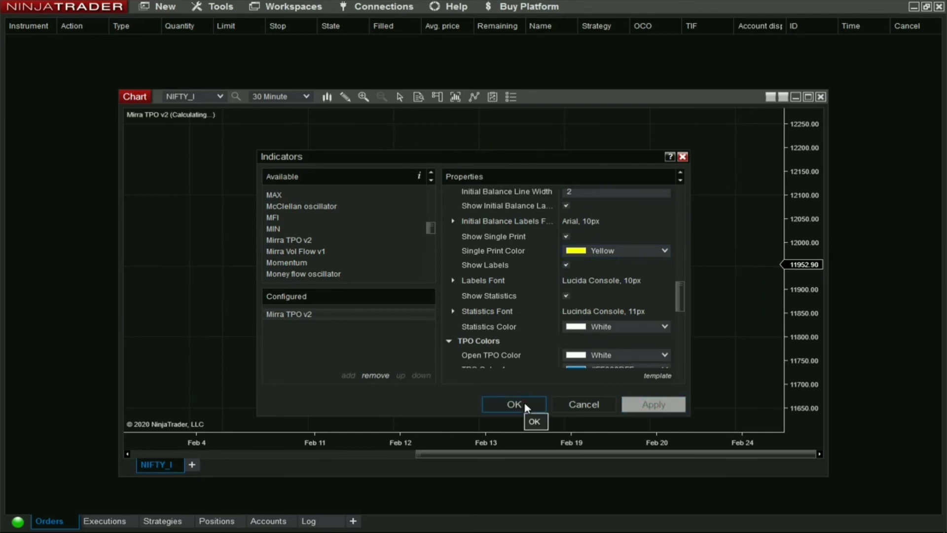
{"action": "left_click", "coordinate": [525, 406]}
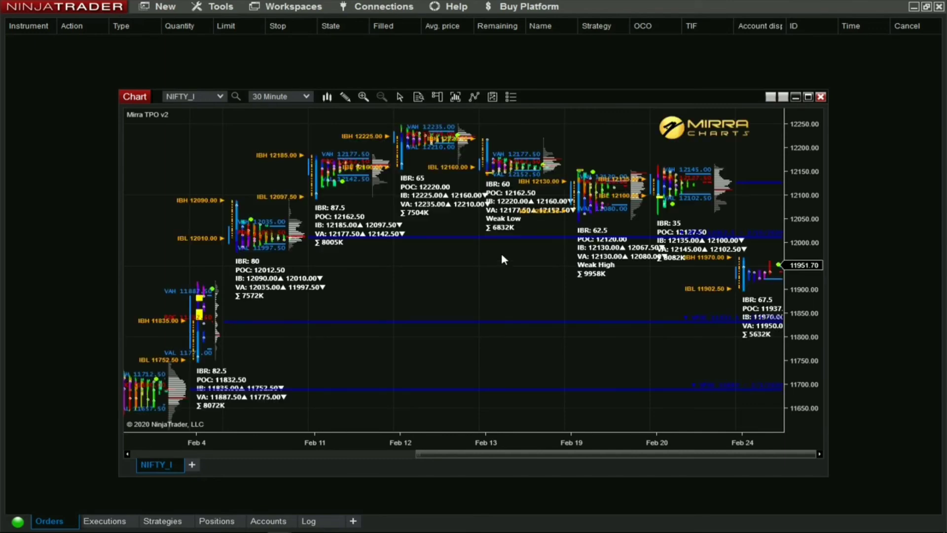
- Stretch the price and time axes to enlarge the TPO profiles
{"action": "mouse_move", "coordinate": [804, 186]}
{"action": "left_mouse_down"}
{"action": "mouse_move", "coordinate": [805, 144]}
{"action": "mouse_move", "coordinate": [803, 253]}
{"action": "mouse_move", "coordinate": [804, 178]}
{"action": "left_mouse_up"}
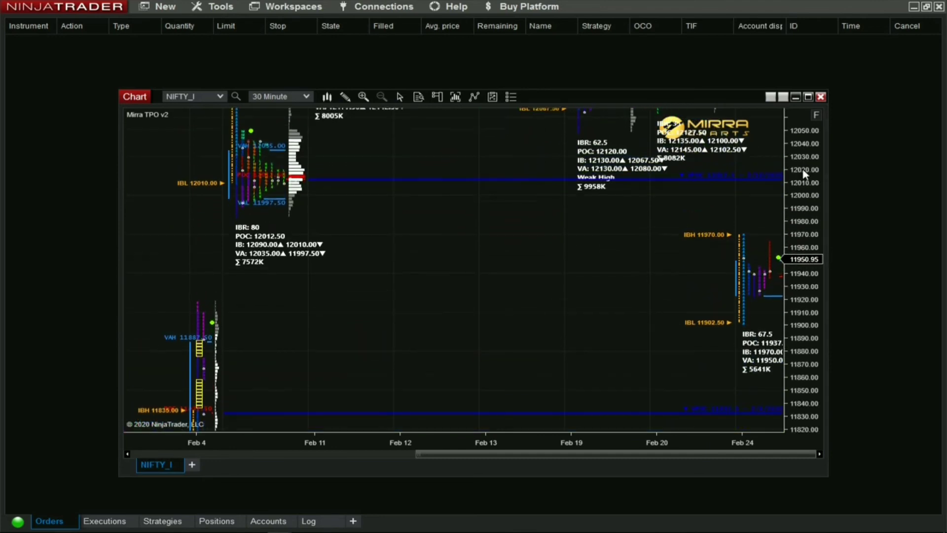
{"action": "left_click_drag", "start_coordinate": [728, 436], "coordinate": [440, 446]}
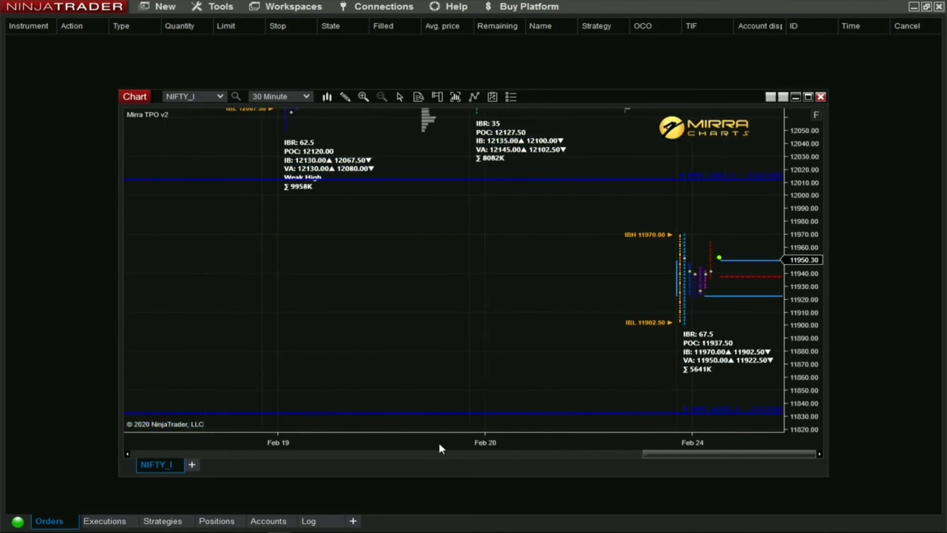
{"action": "left_click_drag", "start_coordinate": [800, 246], "coordinate": [798, 205]}
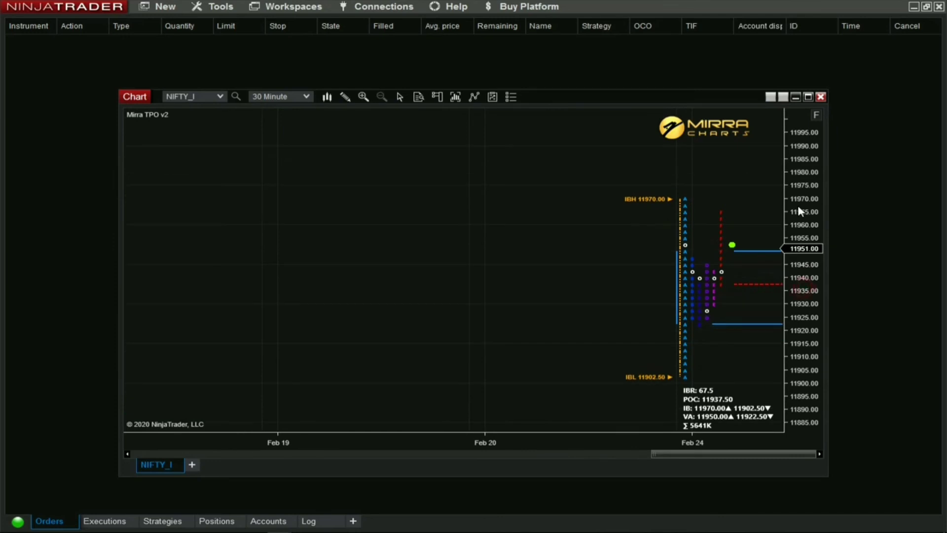
{"action": "left_click_drag", "start_coordinate": [725, 443], "coordinate": [651, 432]}
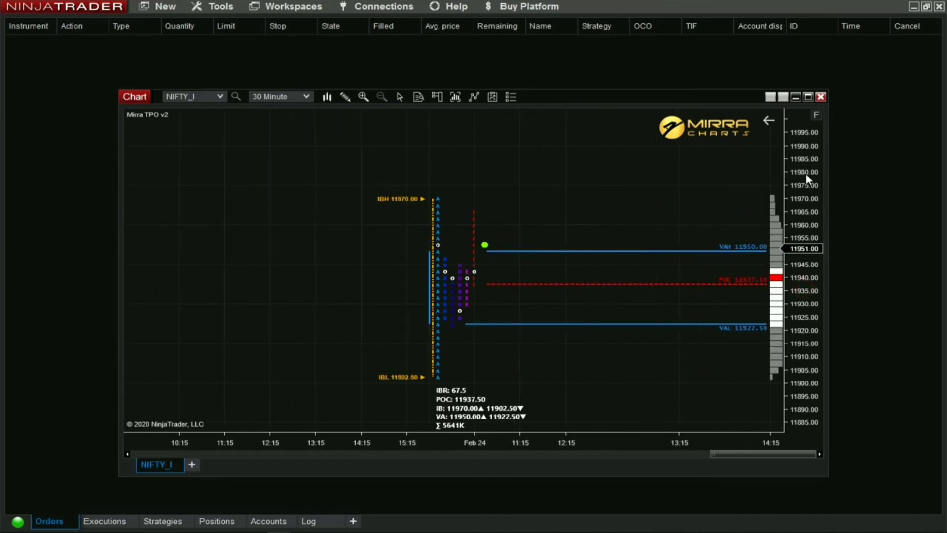
- Zoom in on the latest session's profile, then compress the price scale to fit both profiles
{"action": "left_click_drag", "start_coordinate": [810, 148], "coordinate": [793, 160]}
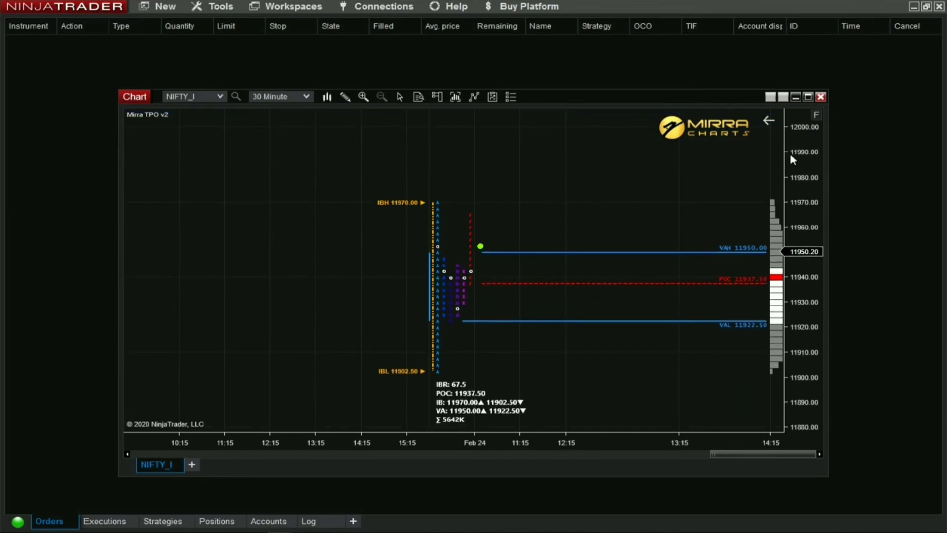
{"action": "scroll", "coordinate": [790, 156], "scroll_direction": "up", "scroll_amount": 5}
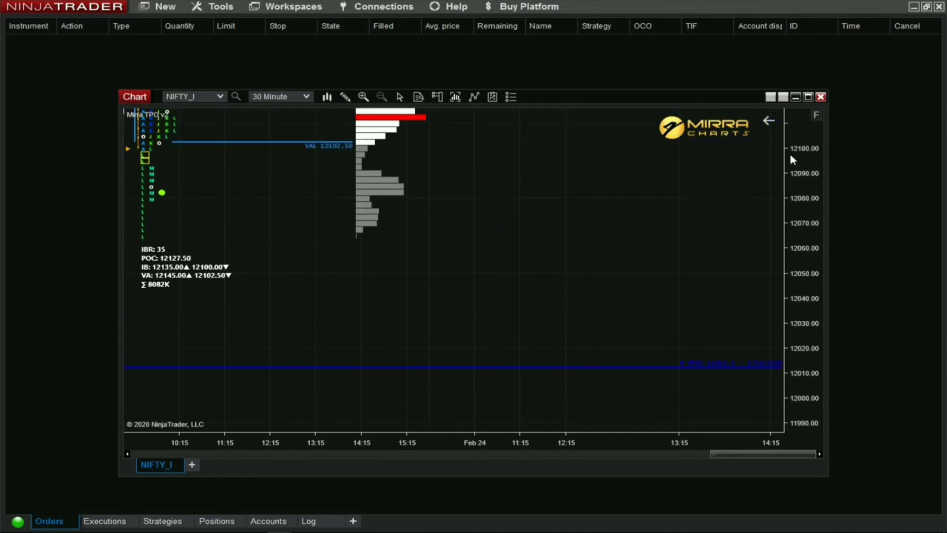
{"action": "scroll", "coordinate": [791, 157], "scroll_direction": "up", "scroll_amount": 3}
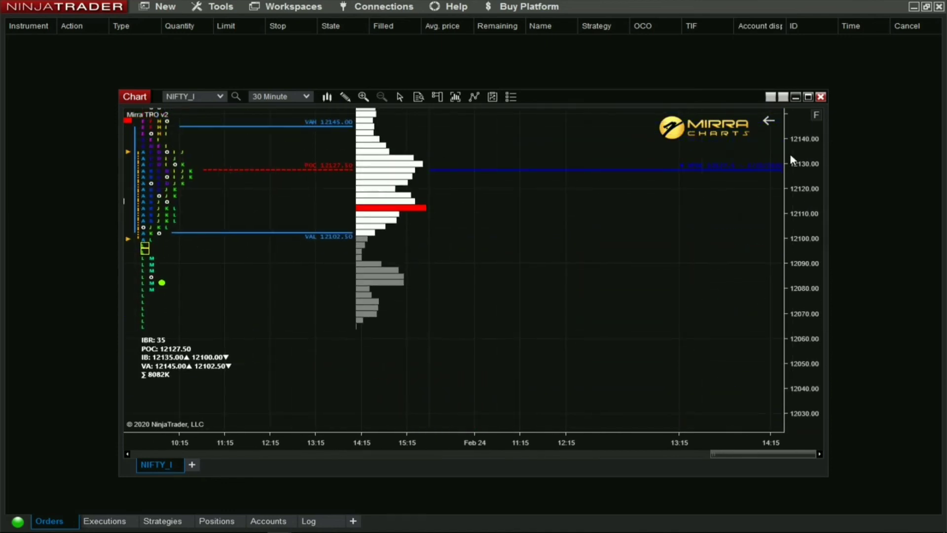
{"action": "scroll", "coordinate": [791, 159], "scroll_direction": "up", "scroll_amount": 5}
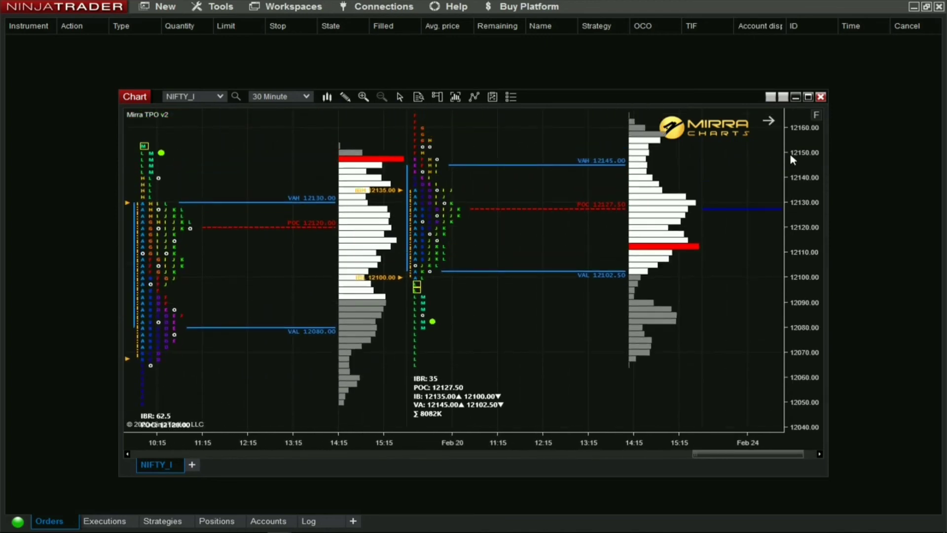
{"action": "left_click_drag", "start_coordinate": [808, 177], "coordinate": [799, 262]}
{"action": "left_click_drag", "start_coordinate": [582, 227], "coordinate": [569, 207]}
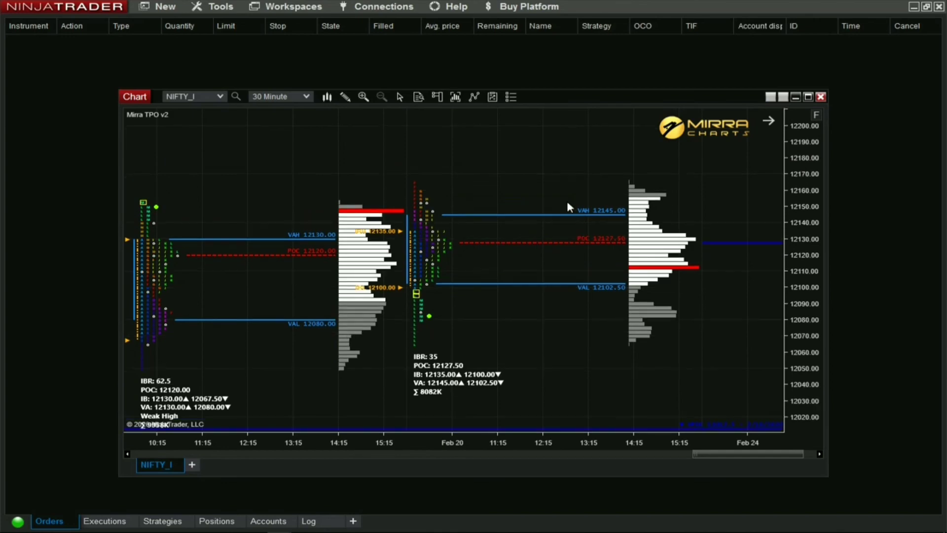
{"action": "left_click", "coordinate": [473, 98]}
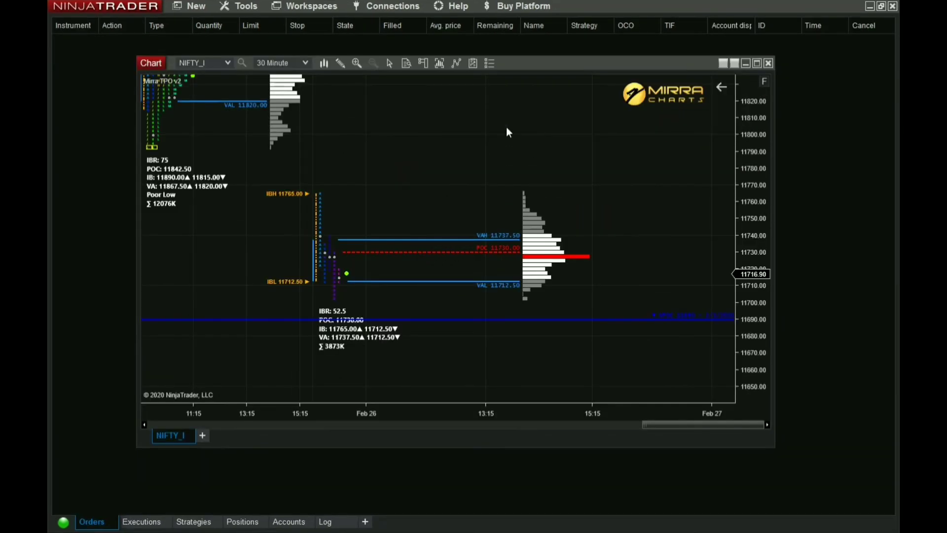
- Load the saved NiftyWizard chart template onto the NIFTY_I chart
{"action": "right_click", "coordinate": [507, 128]}
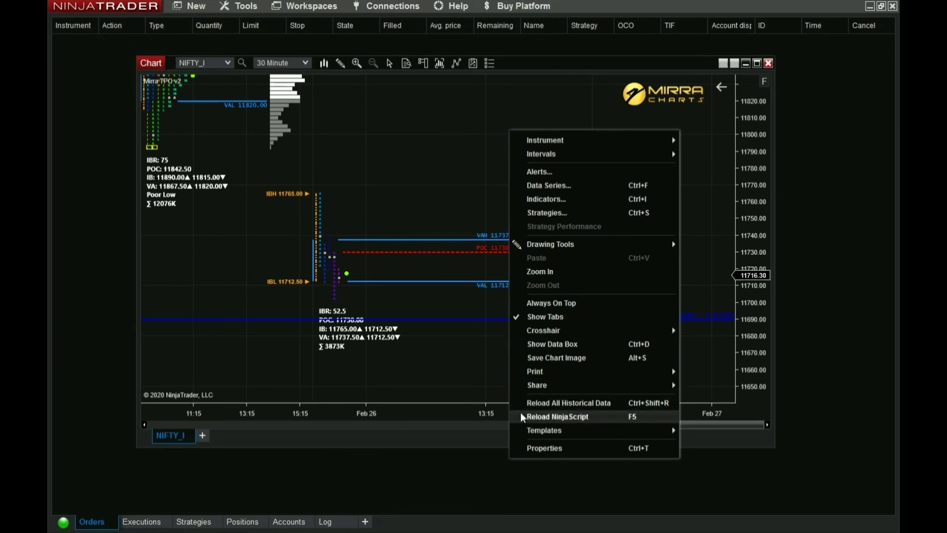
{"action": "mouse_move", "coordinate": [529, 432]}
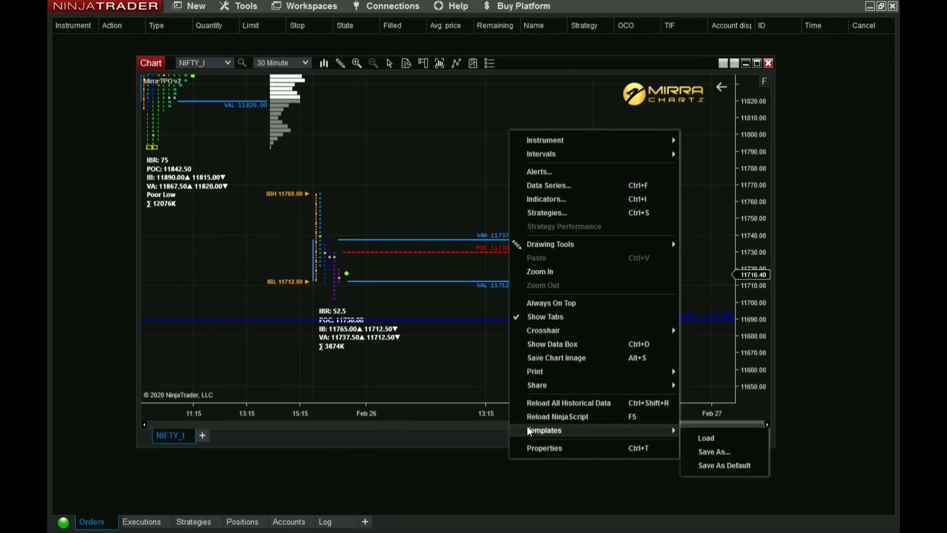
{"action": "left_click", "coordinate": [724, 437]}
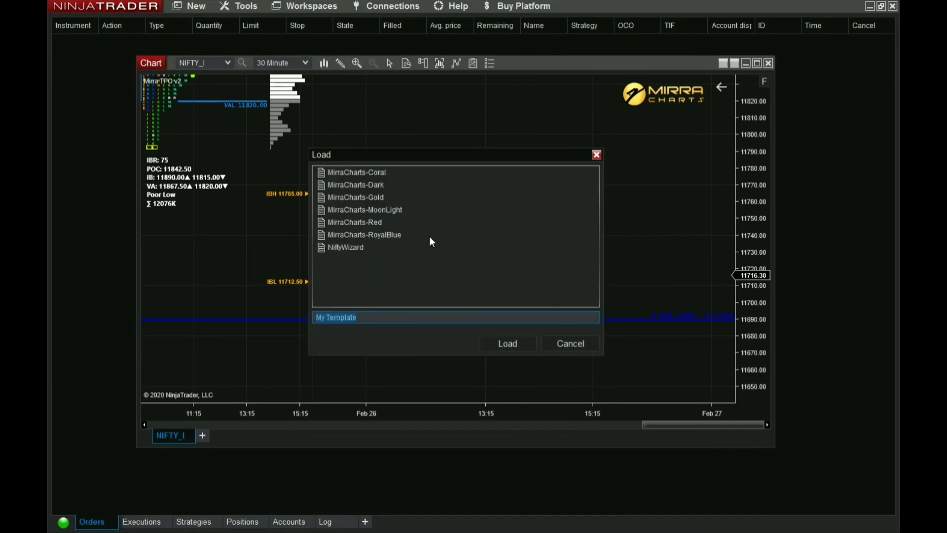
{"action": "left_click", "coordinate": [339, 250]}
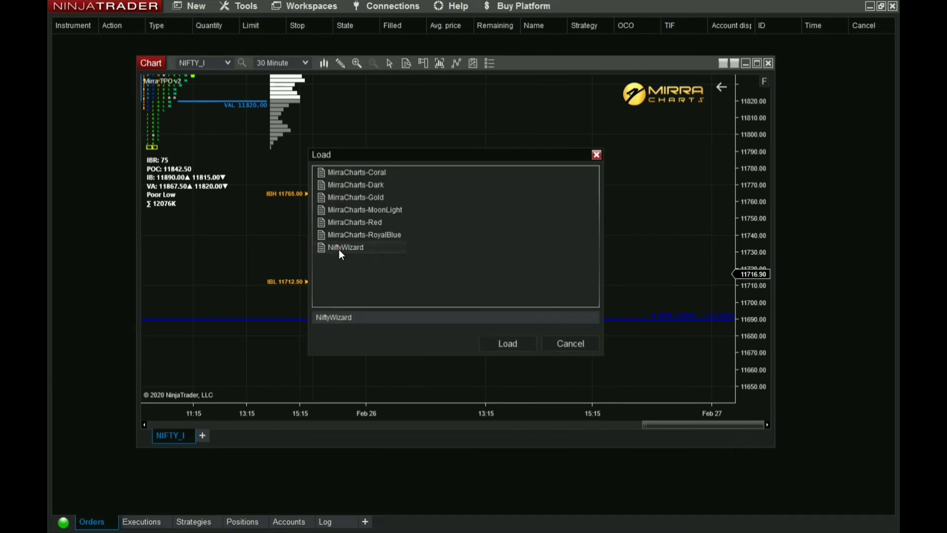
{"action": "left_click", "coordinate": [501, 344]}
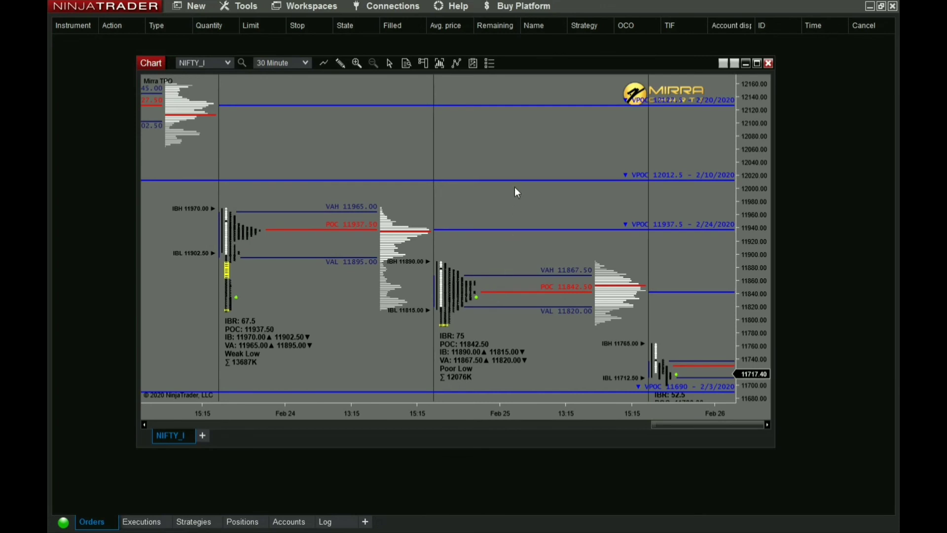
- Zoom and pan to the Feb 26 profile with POC 11730.00 and IBR 52.5
{"action": "scroll", "coordinate": [505, 152], "scroll_direction": "up", "scroll_amount": 3}
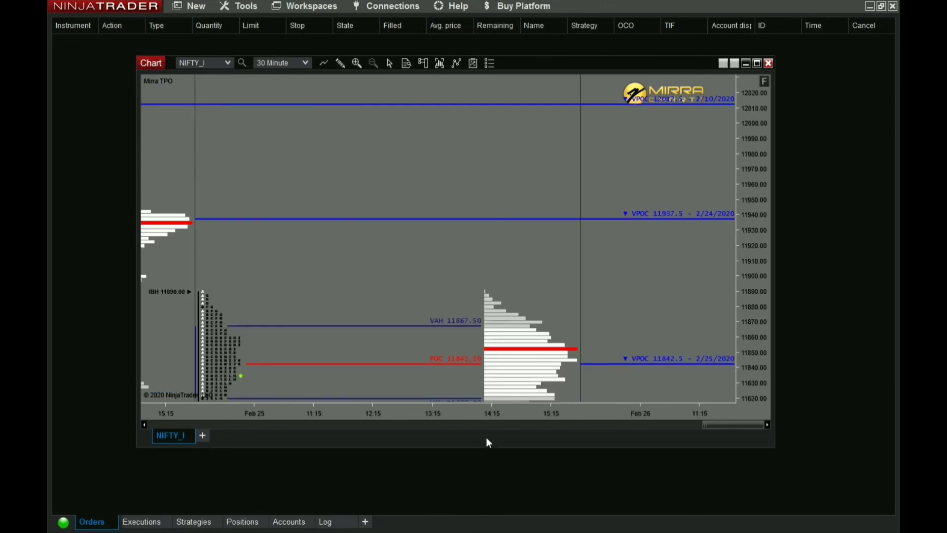
{"action": "left_click_drag", "start_coordinate": [456, 410], "coordinate": [479, 404]}
{"action": "scroll", "coordinate": [451, 348], "scroll_direction": "up", "scroll_amount": 10}
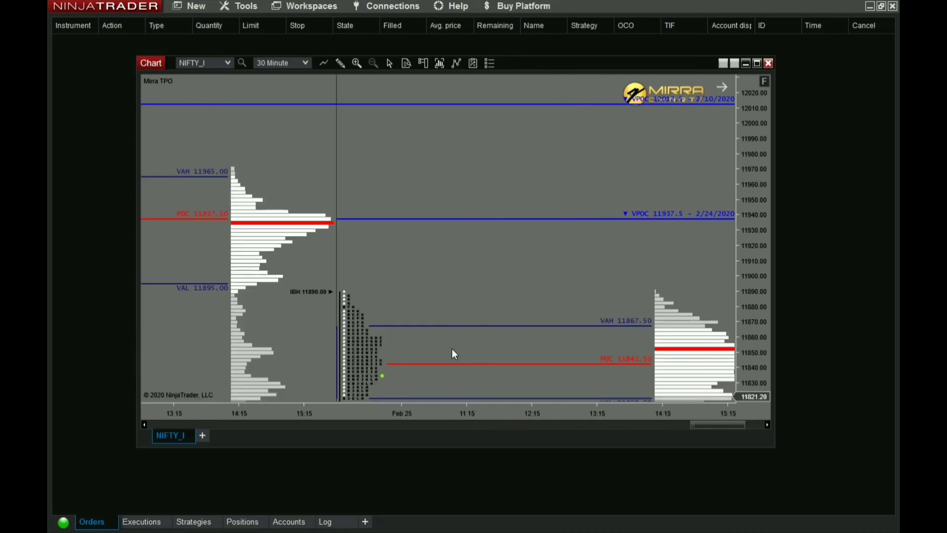
{"action": "scroll", "coordinate": [453, 351], "scroll_direction": "down", "scroll_amount": 10}
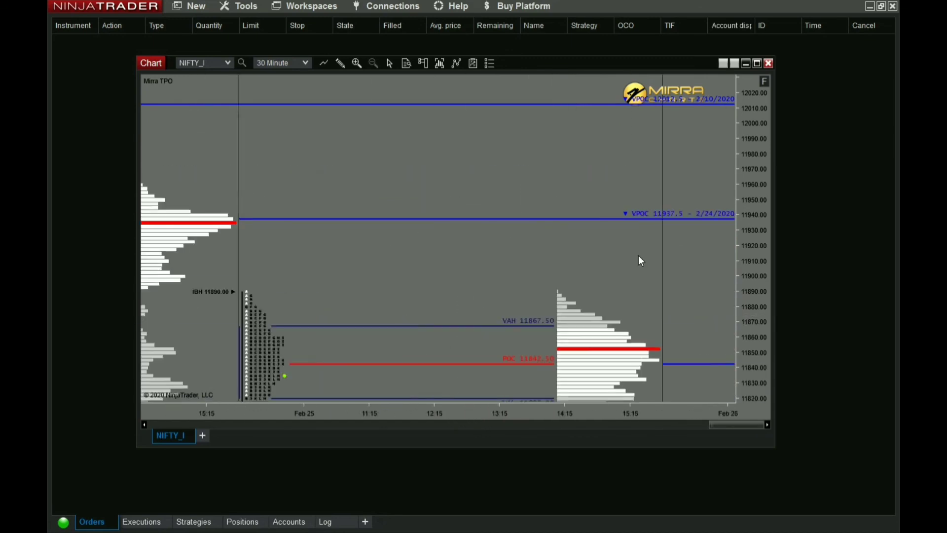
{"action": "scroll", "coordinate": [638, 256], "scroll_direction": "down", "scroll_amount": 8}
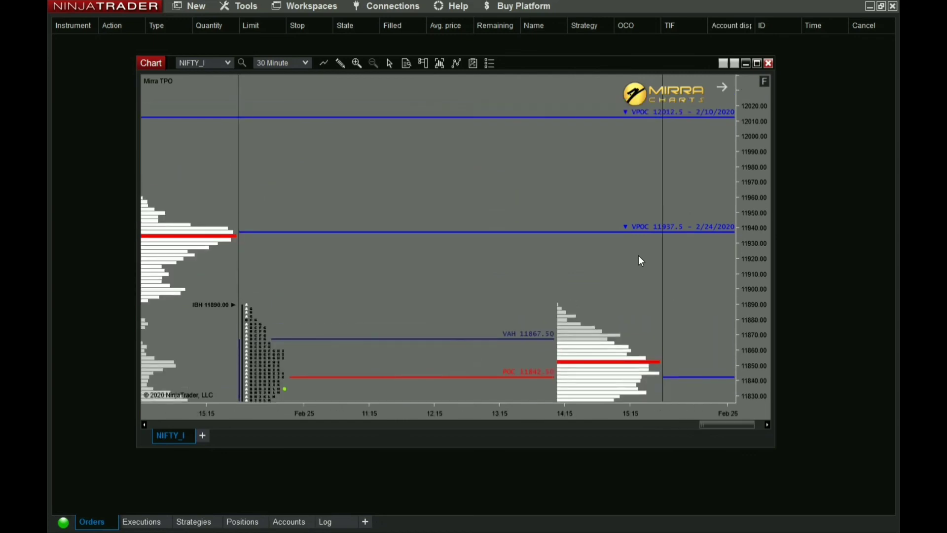
{"action": "scroll", "coordinate": [639, 256], "scroll_direction": "down", "scroll_amount": 4}
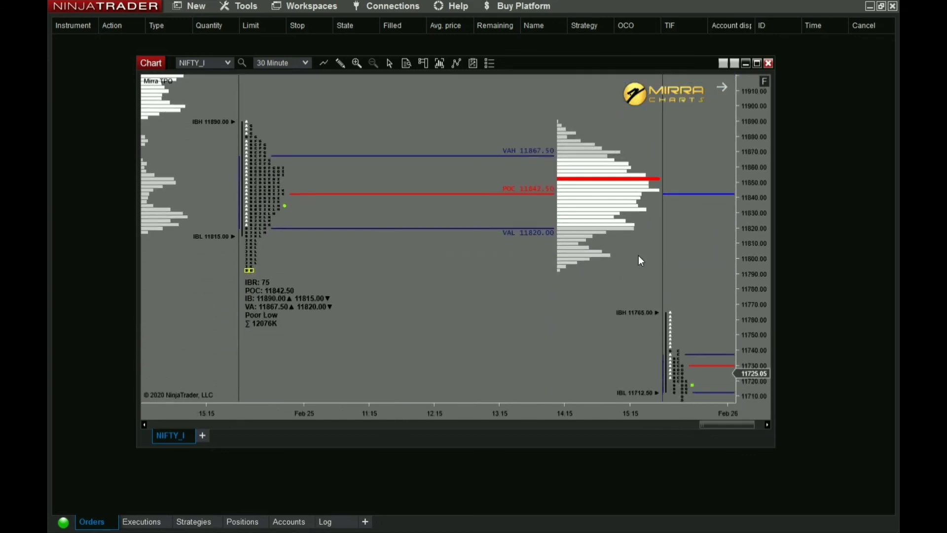
{"action": "scroll", "coordinate": [639, 256], "scroll_direction": "down", "scroll_amount": 6}
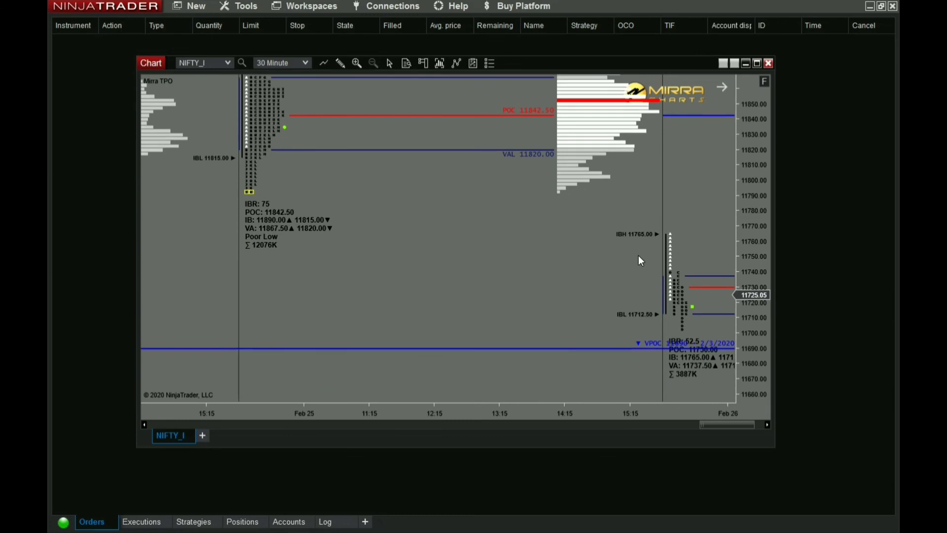
{"action": "scroll", "coordinate": [639, 257], "scroll_direction": "down", "scroll_amount": 10}
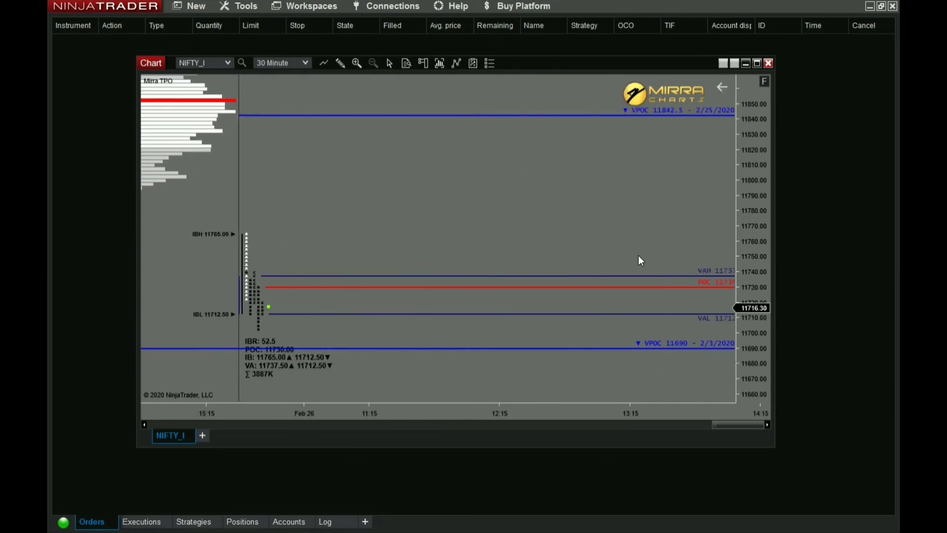